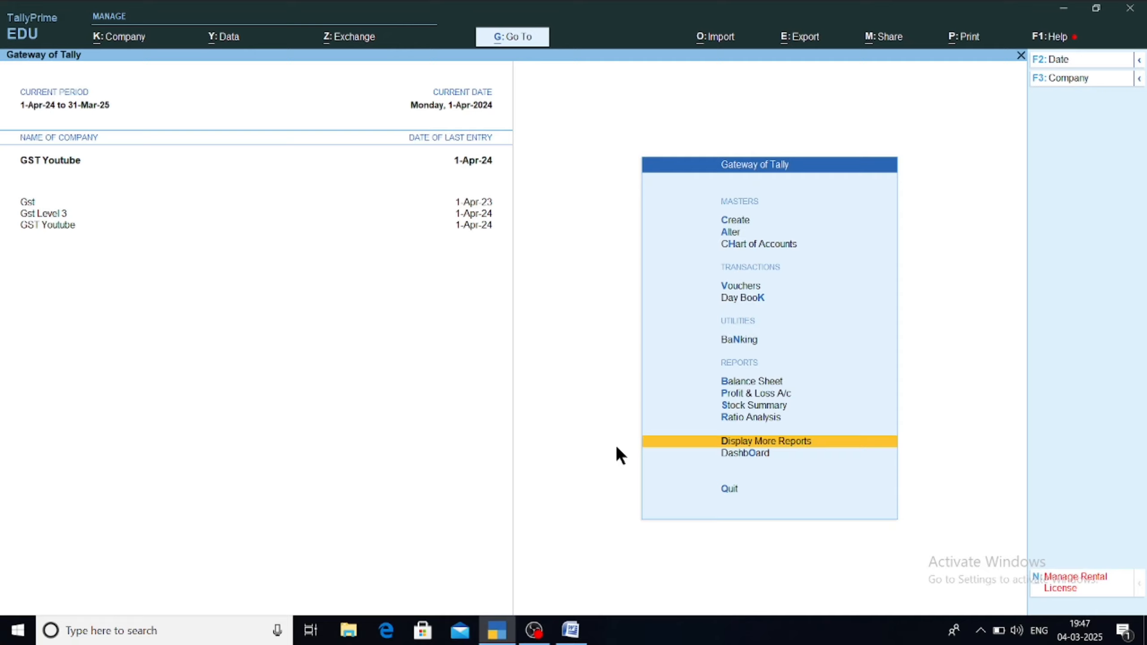
Open the list of GST reports from the additional statutory reports.
key("Return")
key("Down")
key("Down")
key("Down")
key("Down")
key("Down")
key("Down")
key("Down")
key("Down")
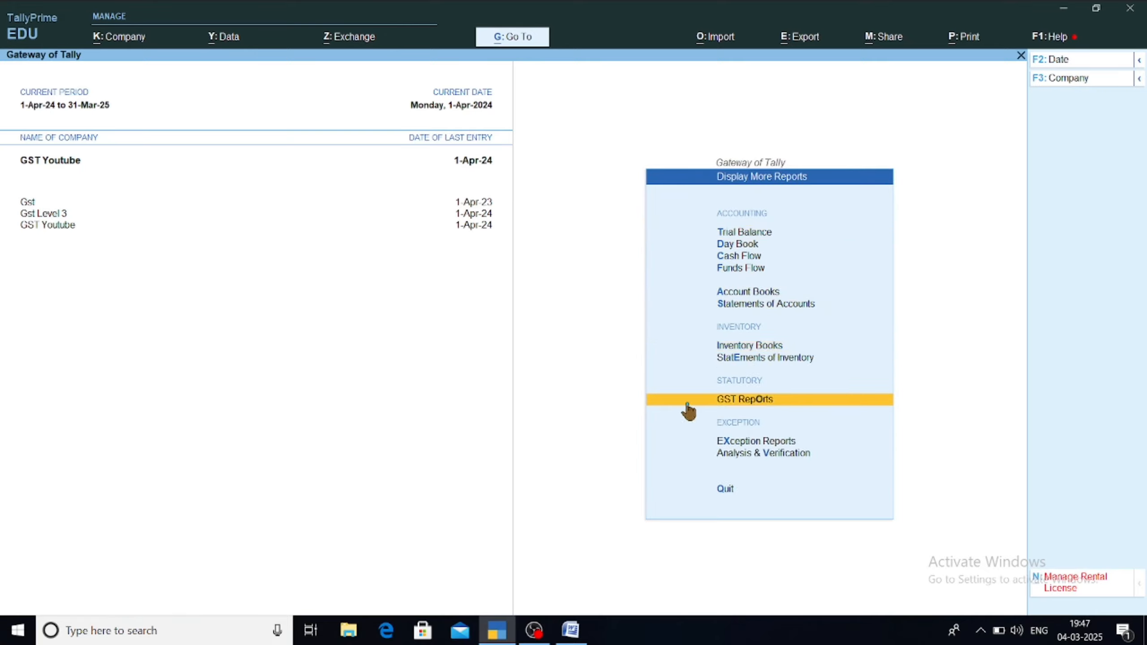
left_click(662, 401)
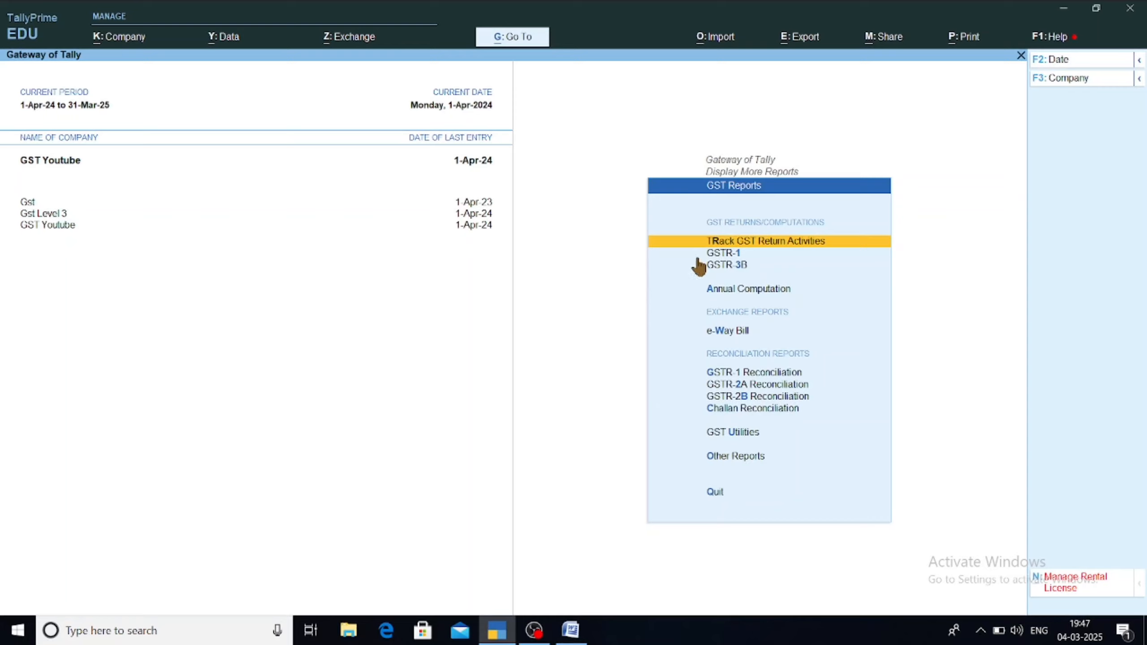
Look through the available GST returns, computation and reconciliation reports, including the contents of Other Reports.
key("Down")
key("Down")
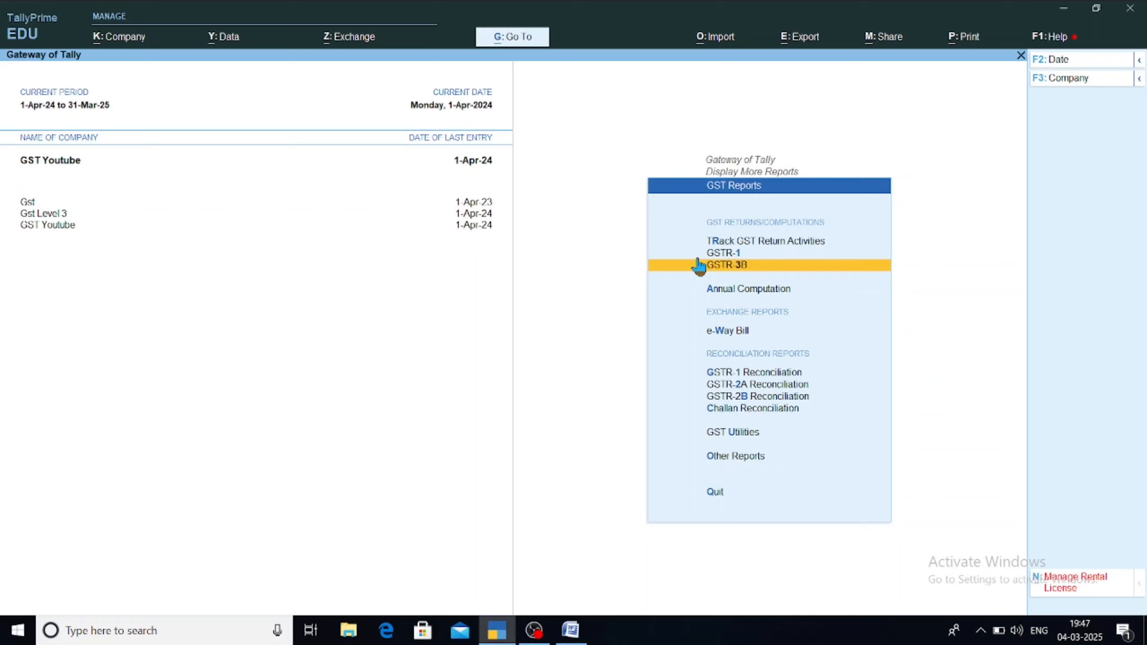
key("Down")
key("Down")
key("Down")
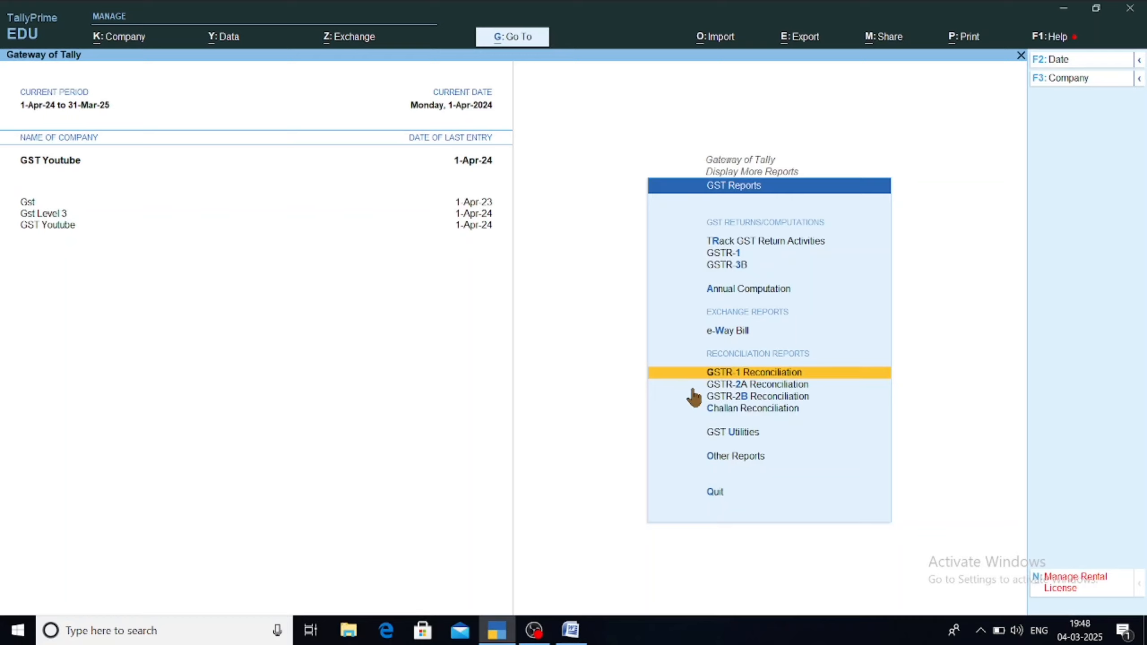
key("Up")
key("Up")
key("Up")
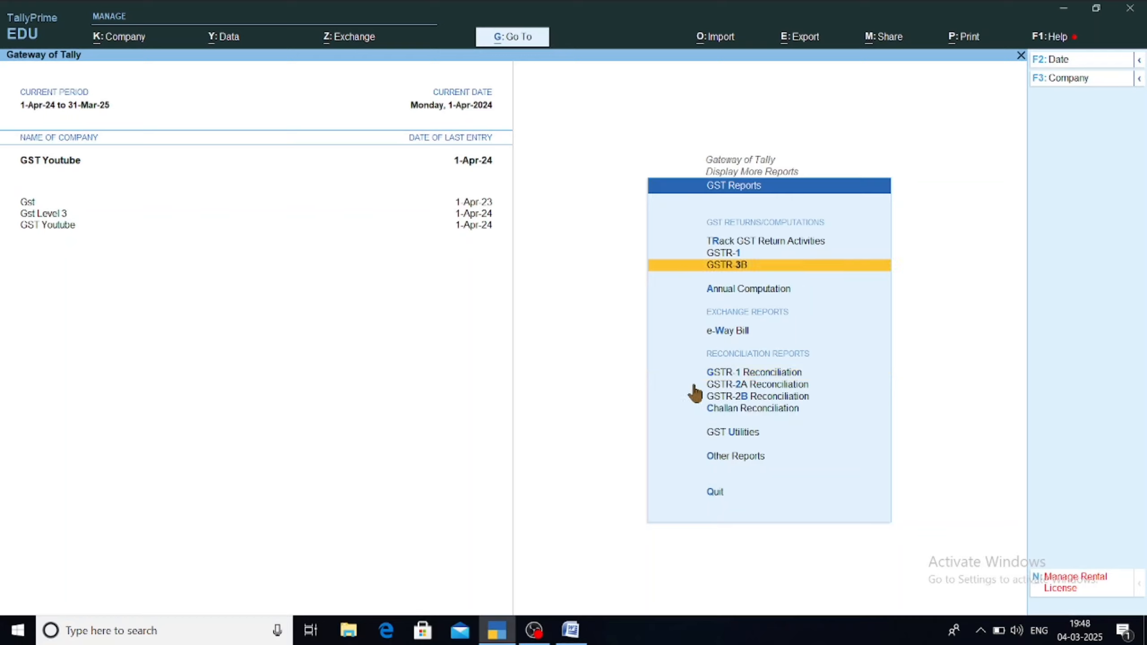
key("Down")
key("Down")
key("Down")
key("Down")
key("Down")
key("Down")
key("Down")
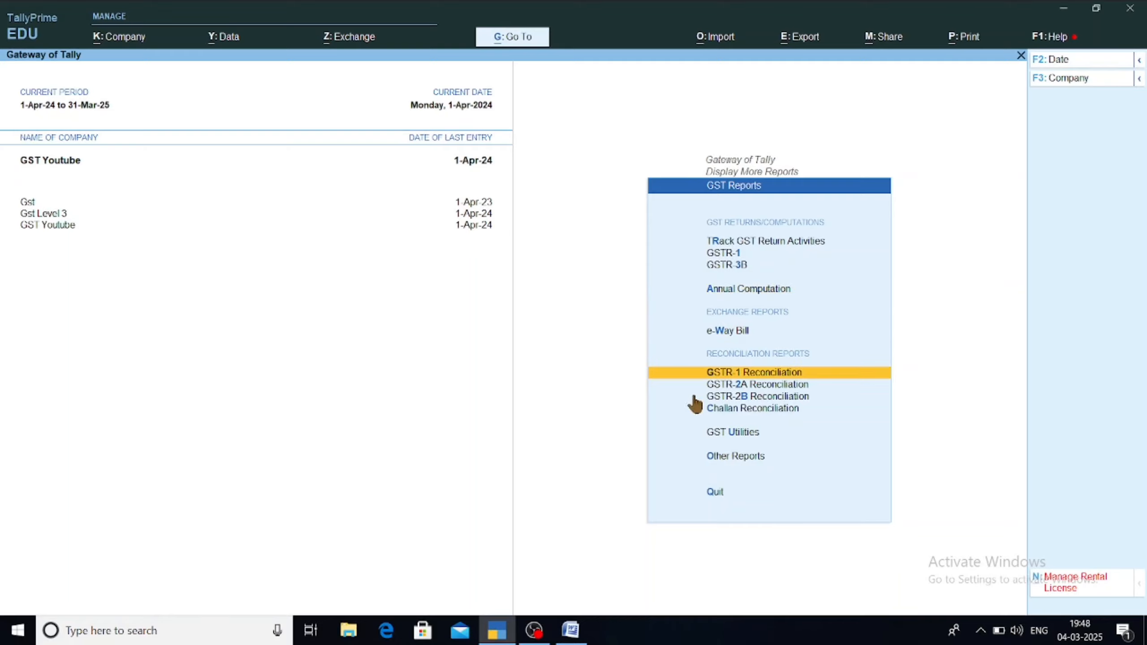
key("Down")
key("Return")
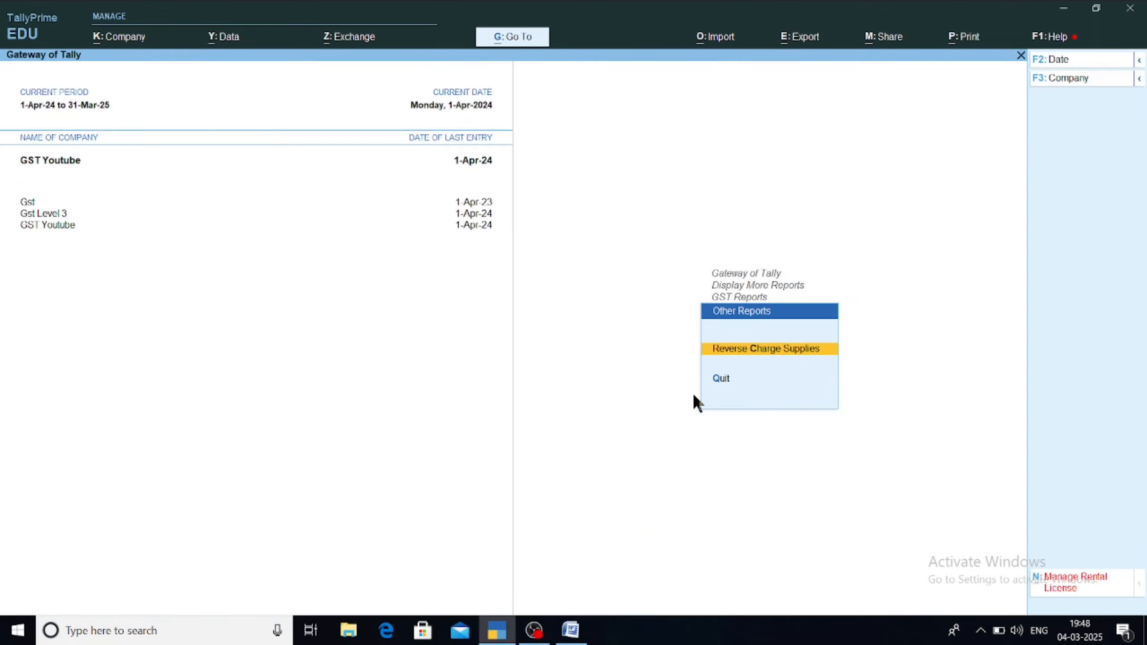
key("Escape")
View the Track GST Return Activities report, and switch to the GSTR-1 report.
left_click(666, 246)
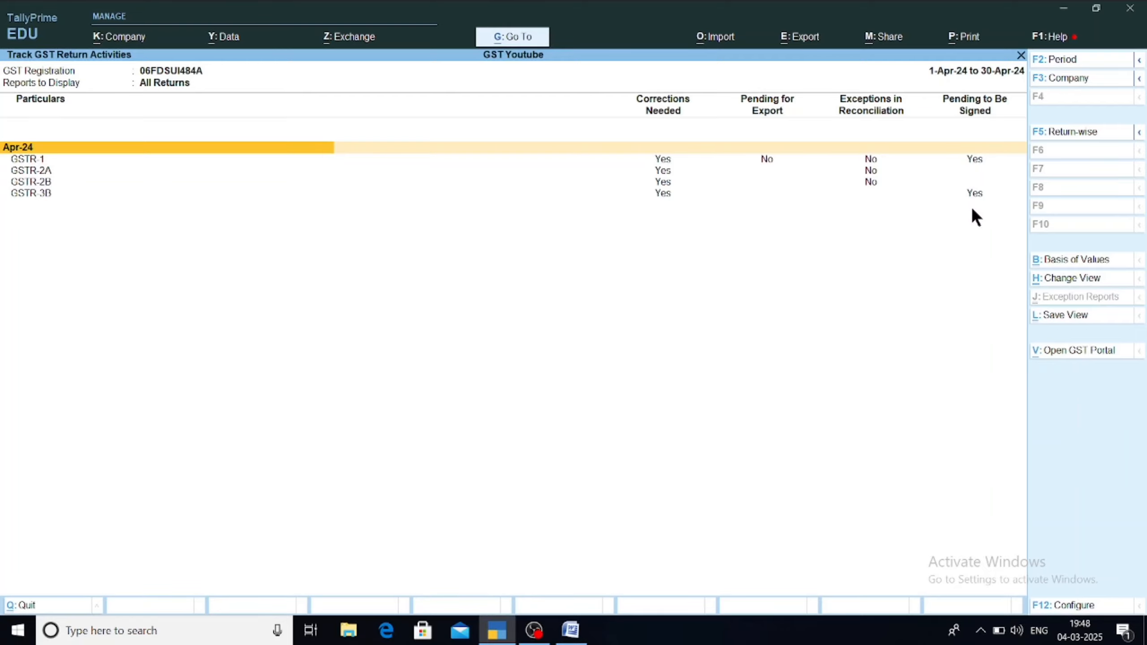
key("Escape")
key("Down")
key("Return")
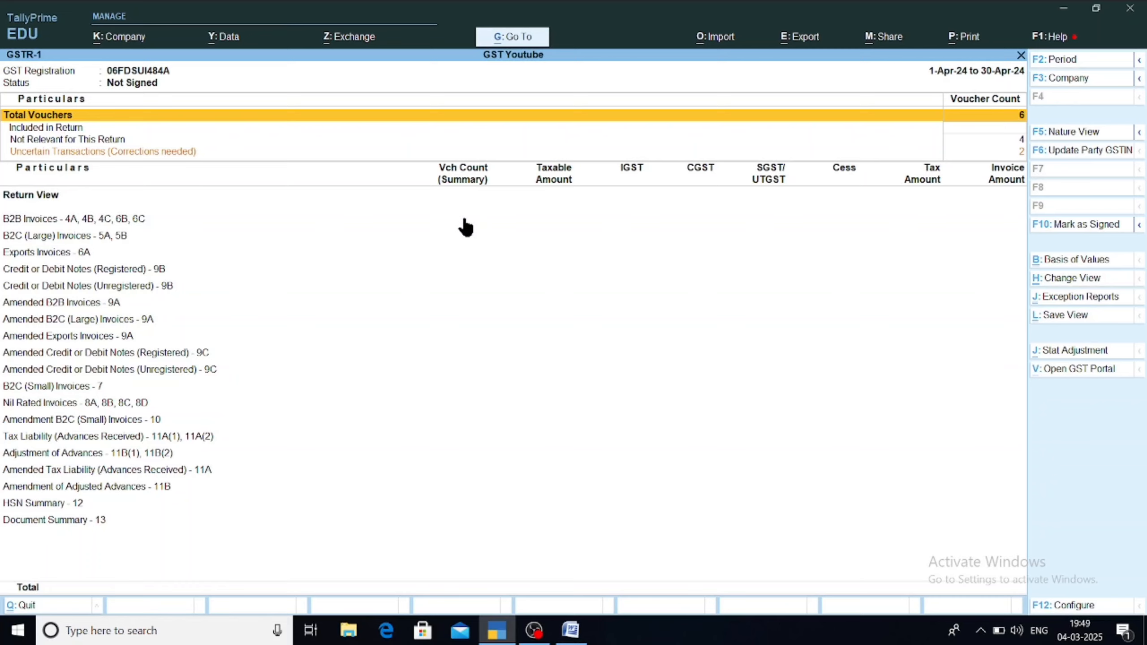
Inspect the period setting and the display configuration options of the GSTR-1 report.
key("F2")
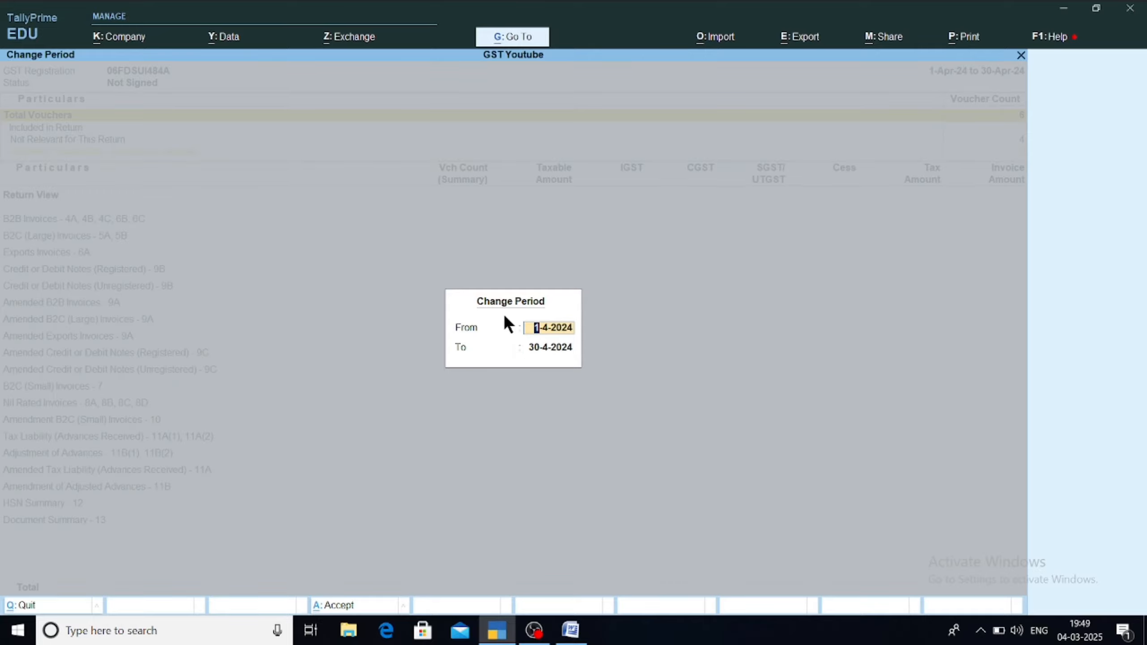
key("Escape")
key("Escape")
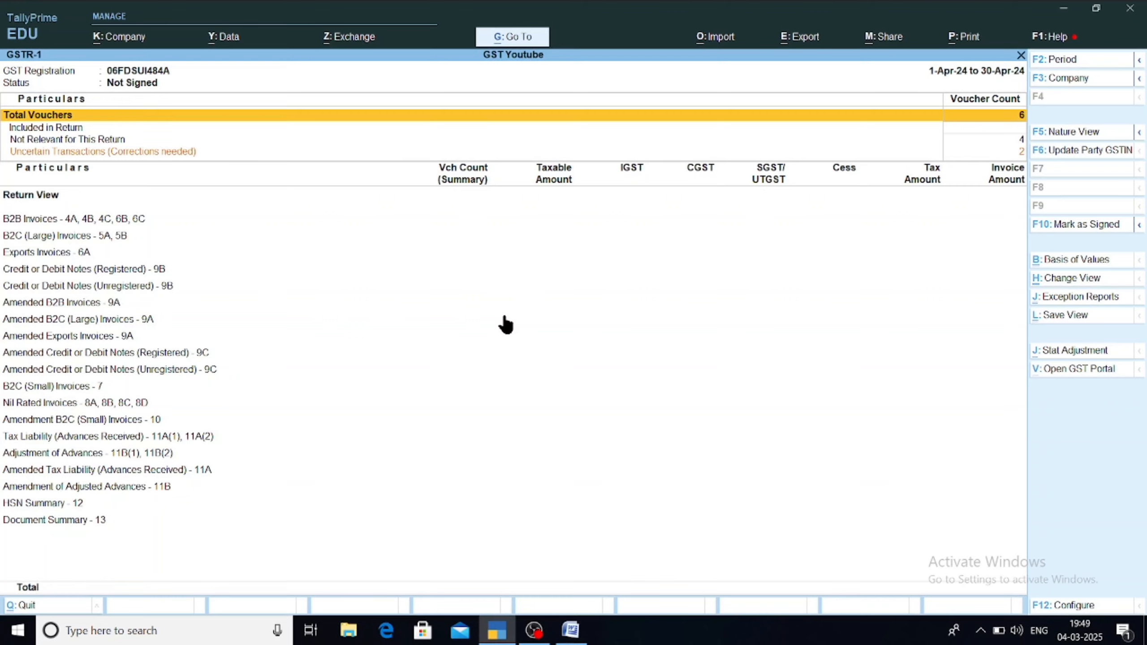
key("F12")
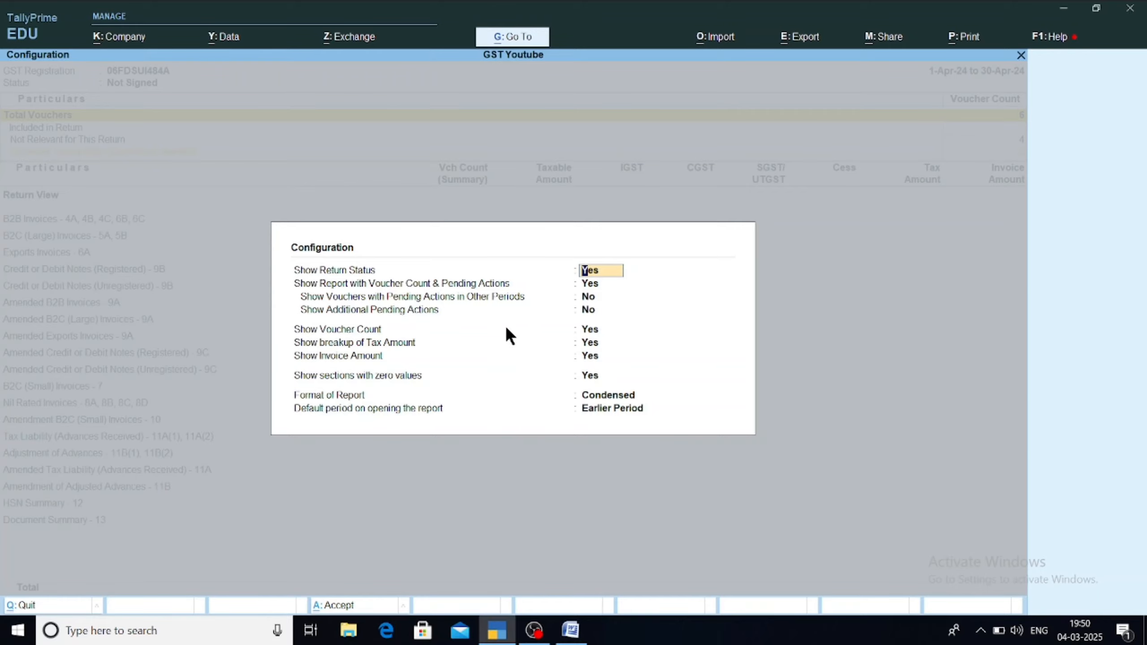
key("BackSpace")
key("ctrl+a")
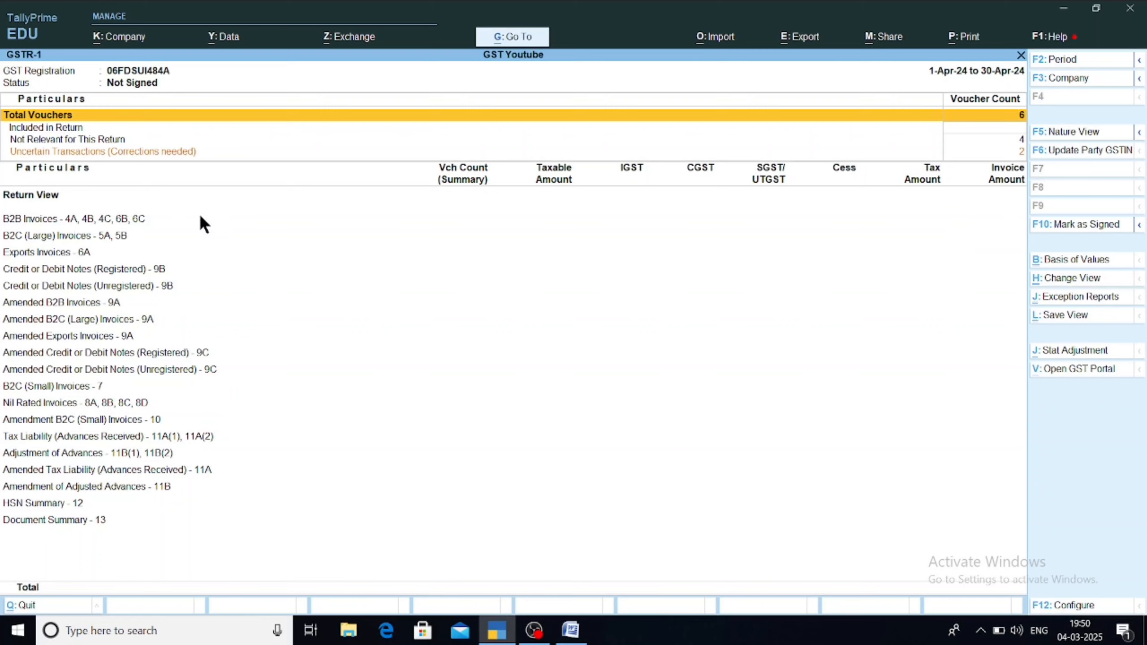
Examine the summary of GSTR-1 uncertain transactions that need corrections.
key("Down")
key("Down")
key("Down")
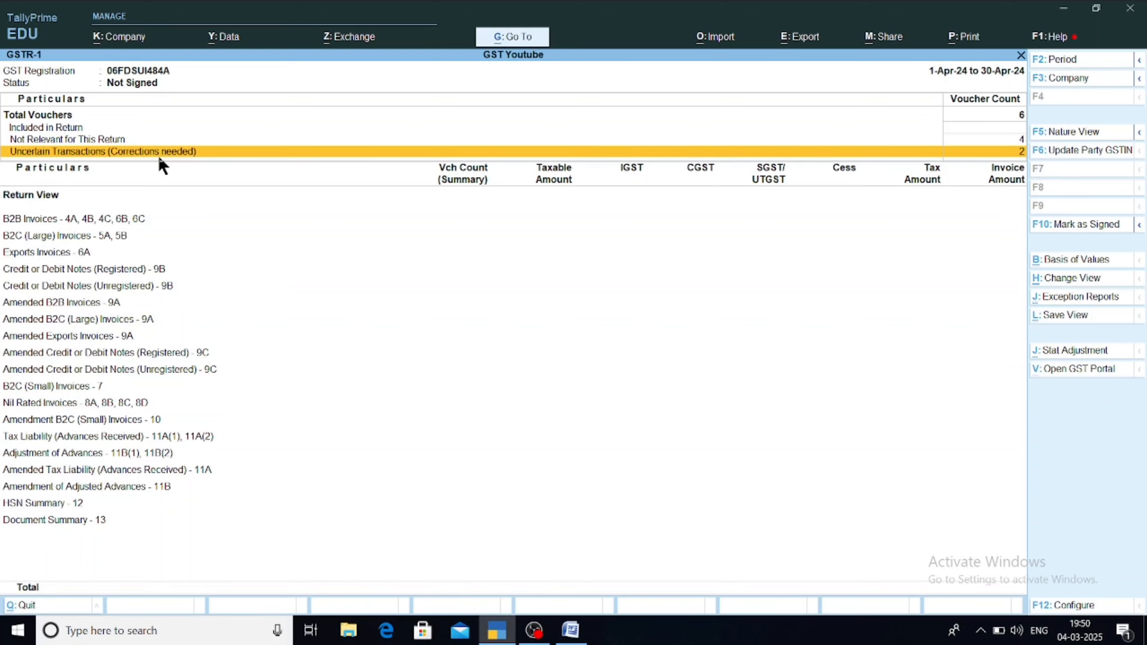
key("Return")
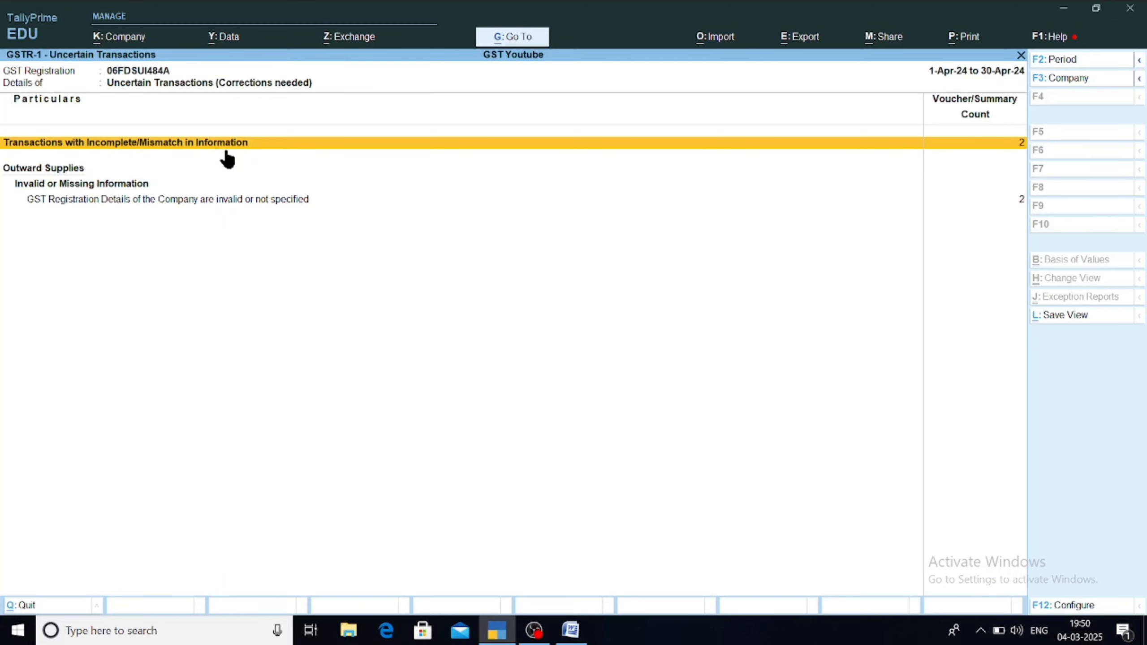
key("Escape")
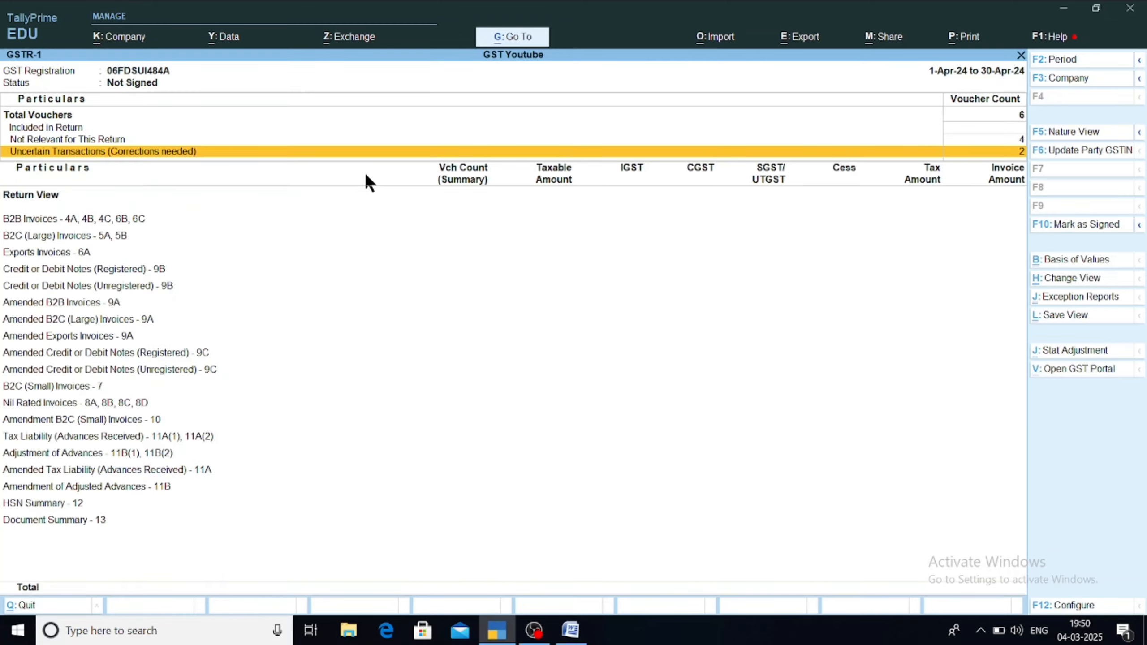
left_click(160, 153)
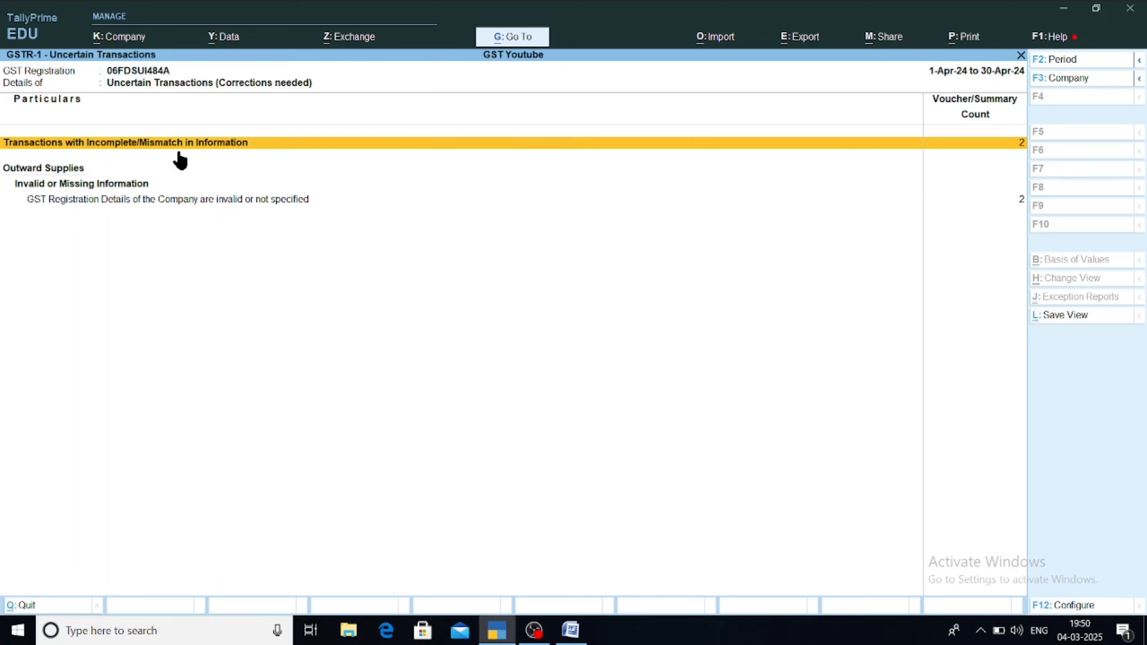
View the first sales voucher among the transactions with incomplete or mismatched information, and return to the Gateway of Tally.
key("Return")
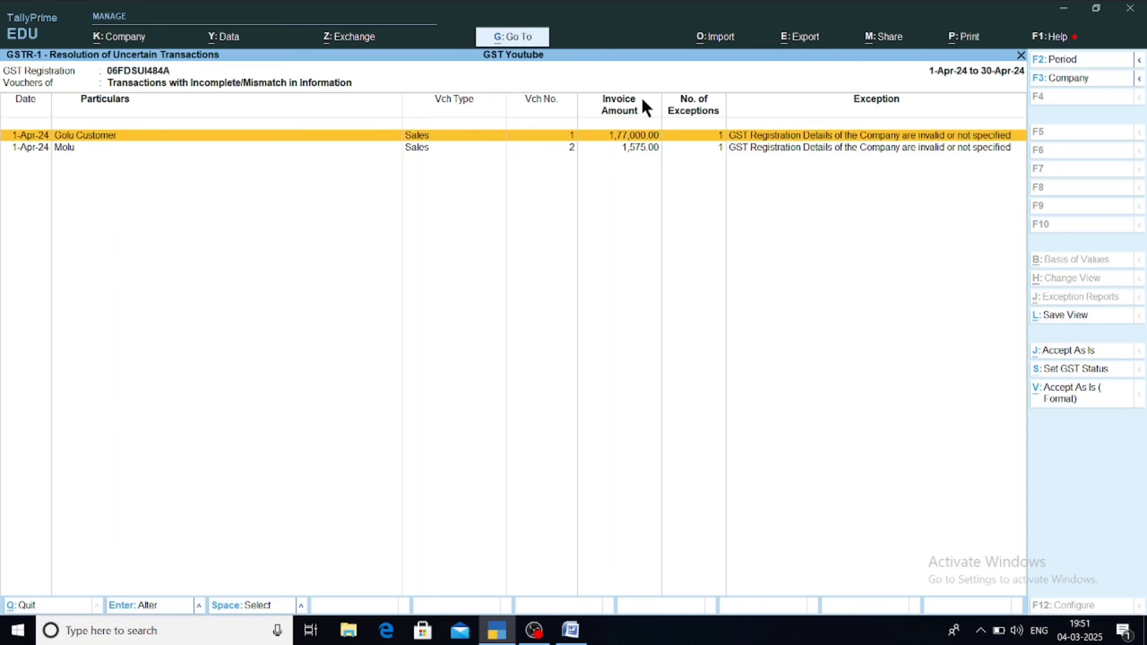
key("Return")
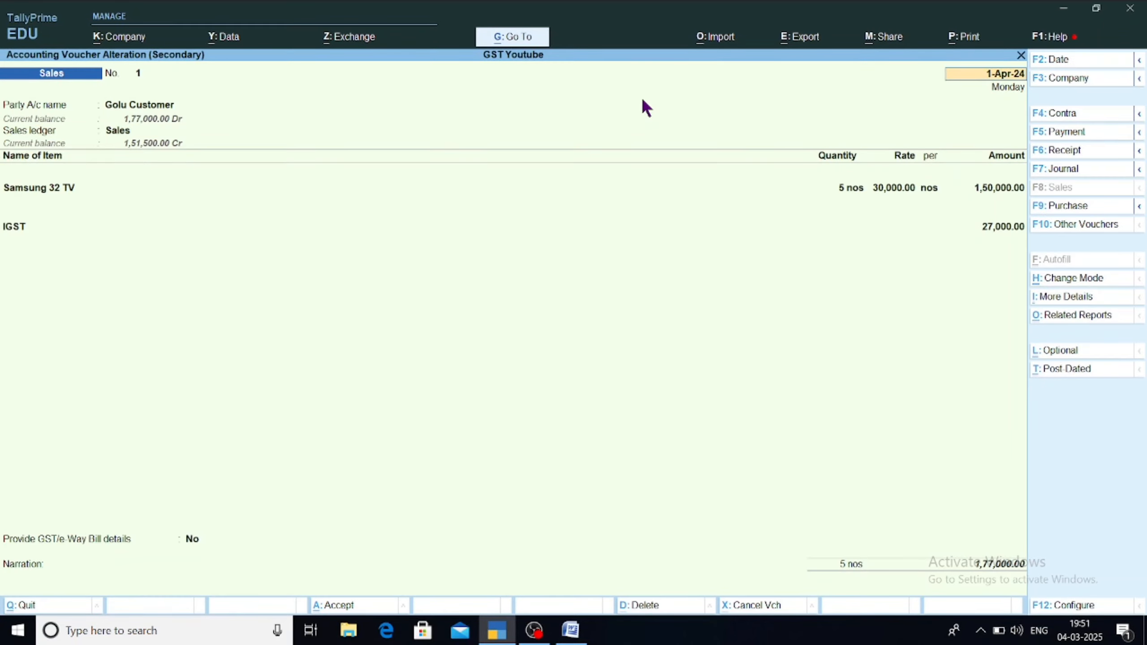
key("Escape")
key("Escape")
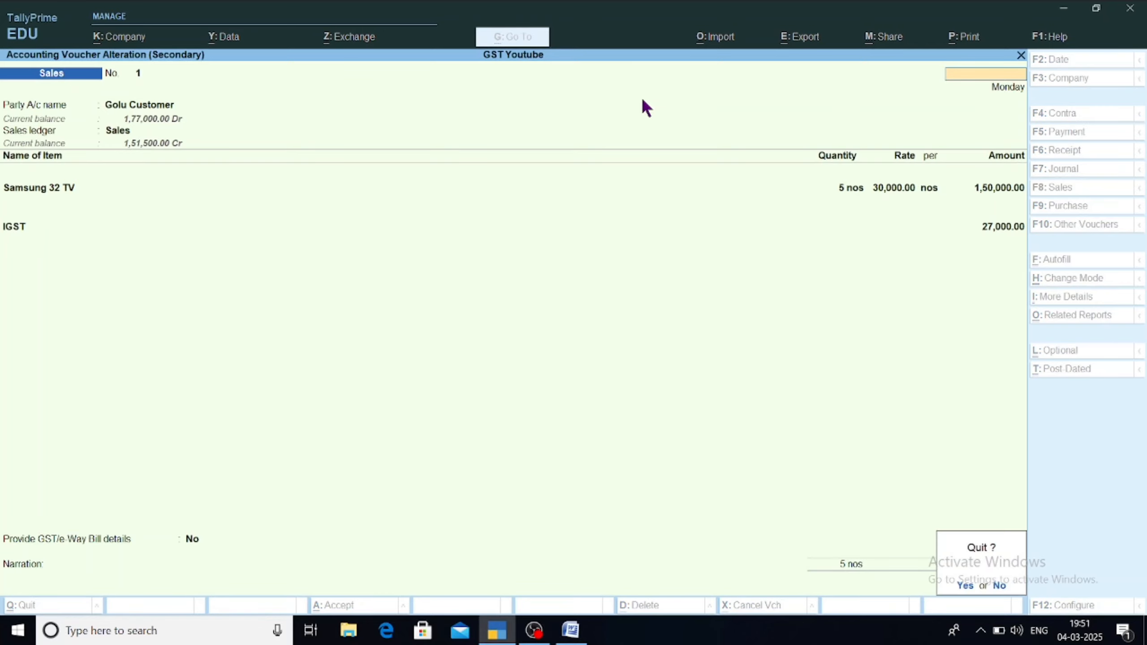
key("y")
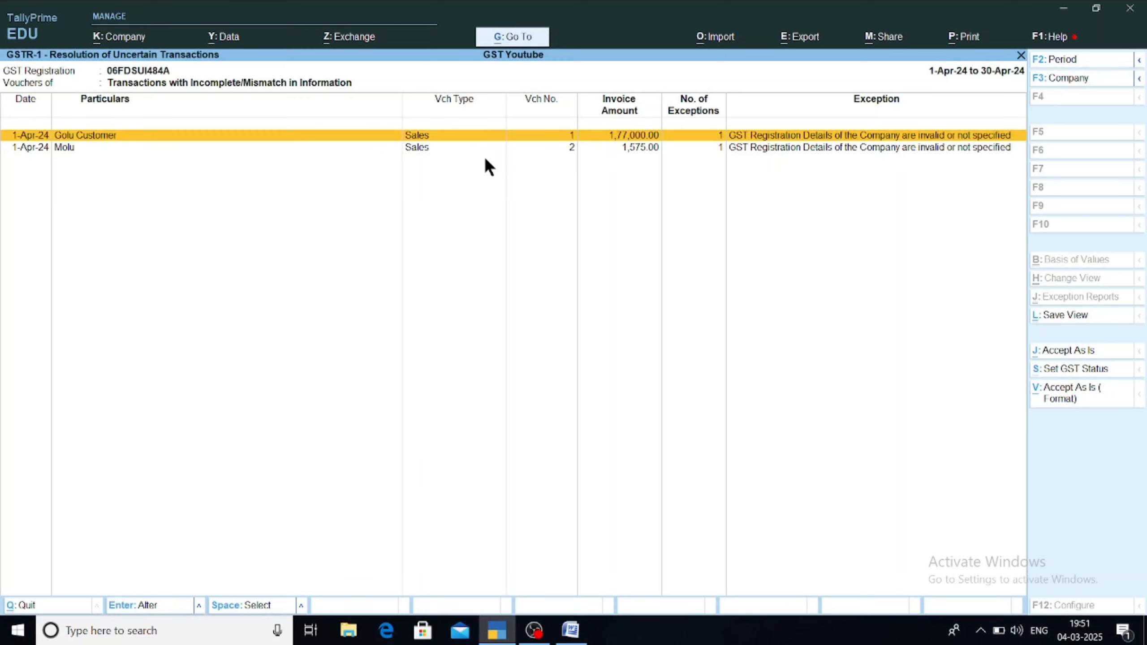
key("Escape")
key("Escape")
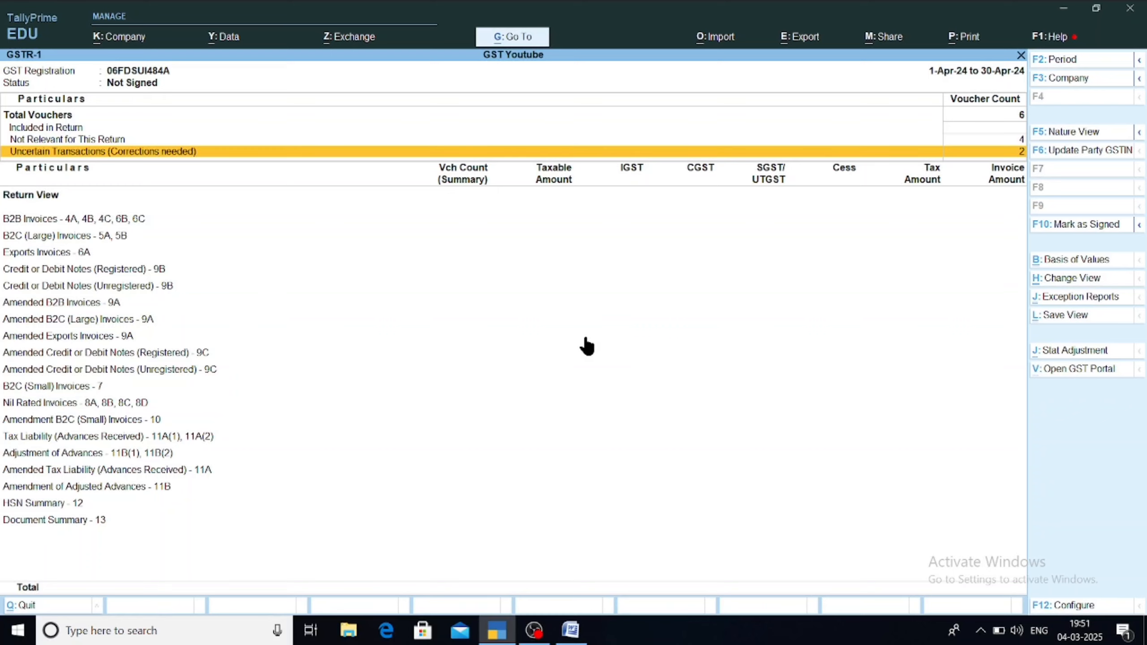
key("Escape")
key("Escape")
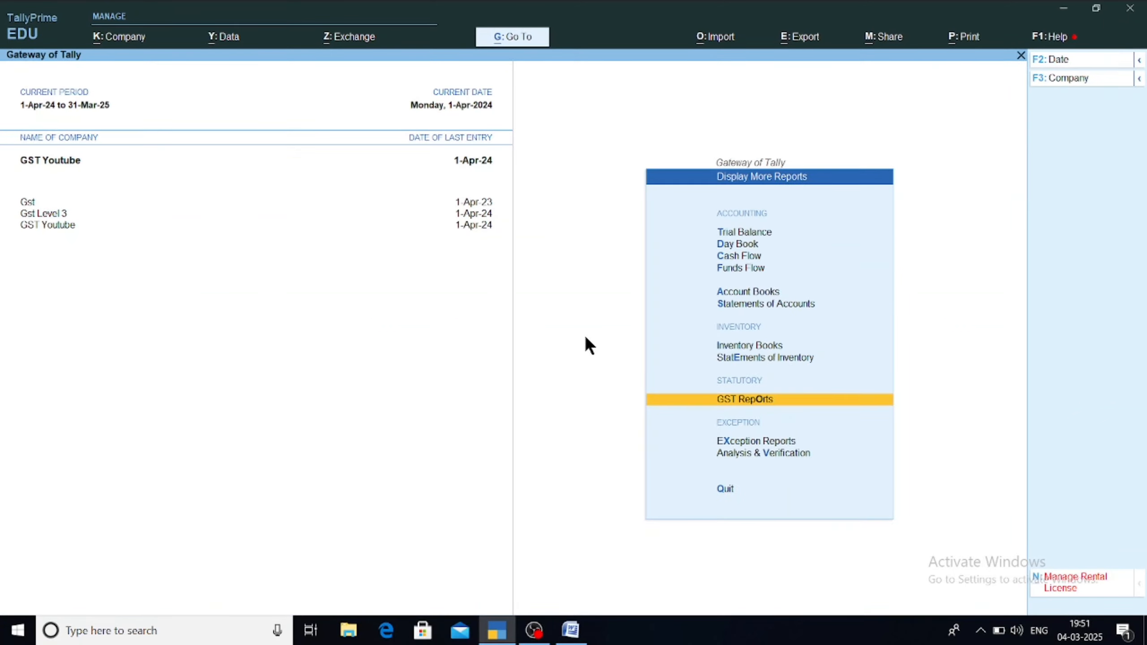
key("Escape")
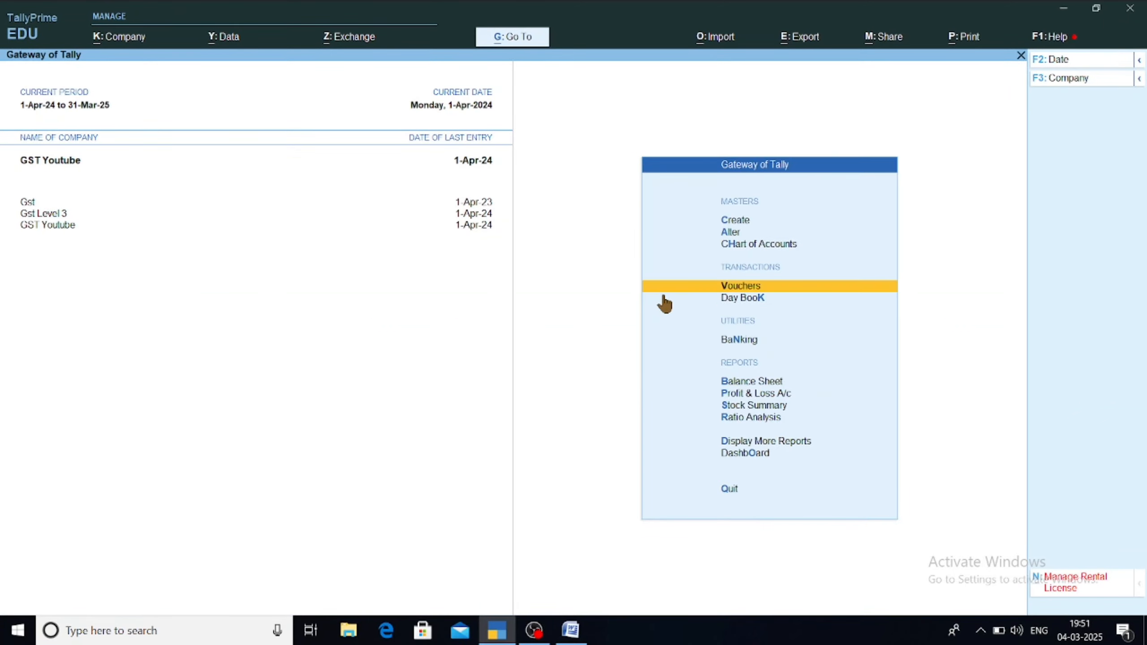
Start a journal voucher with a GST stat adjustment of nature Decrease in Tax Liability and additional nature Others.
key("Return")
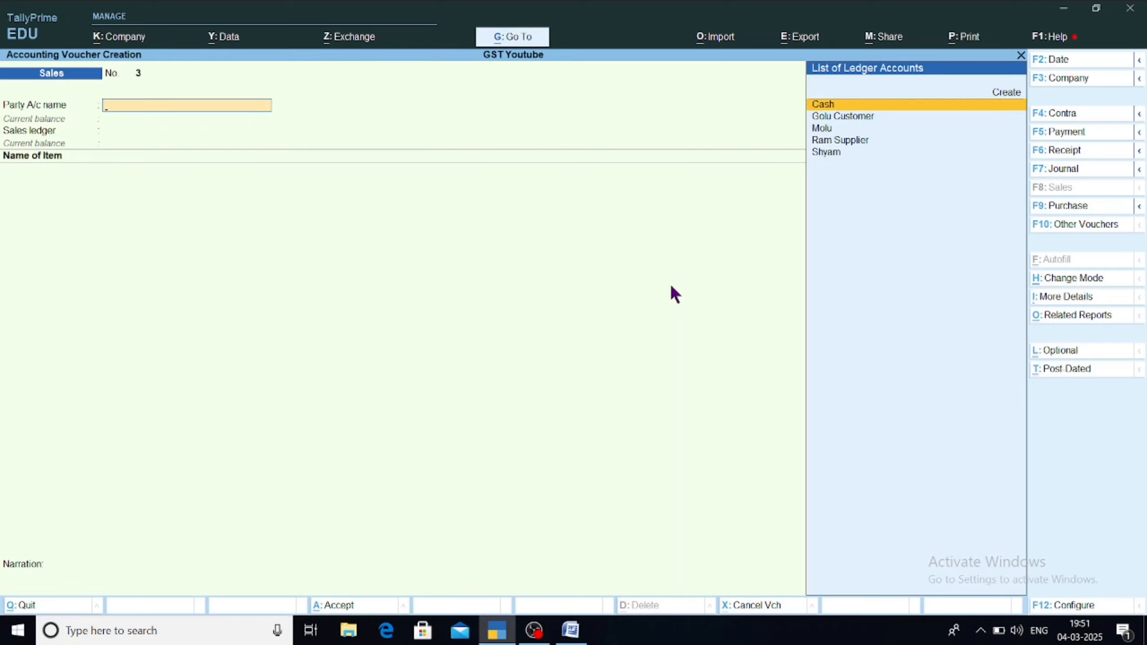
key("F7")
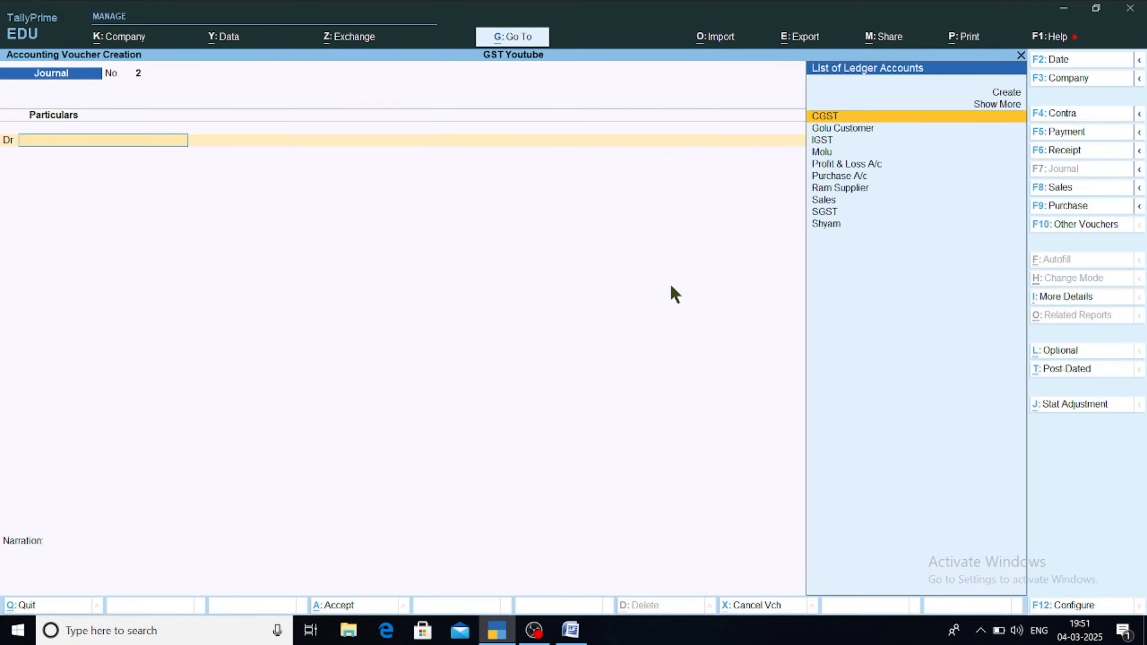
key("alt+j")
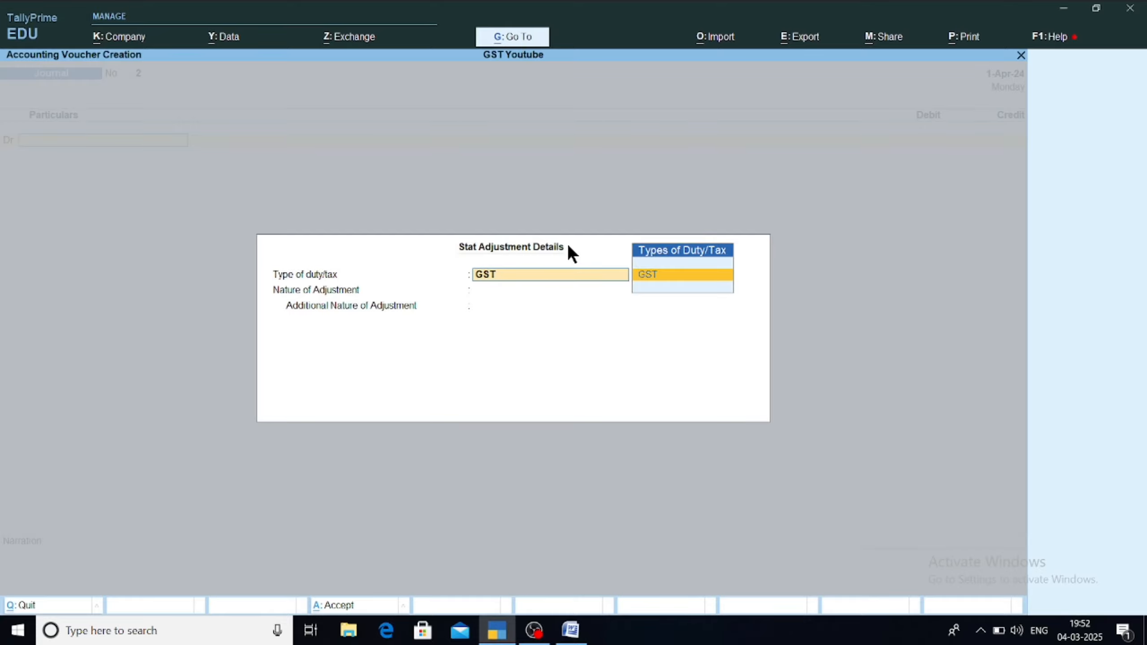
key("Return")
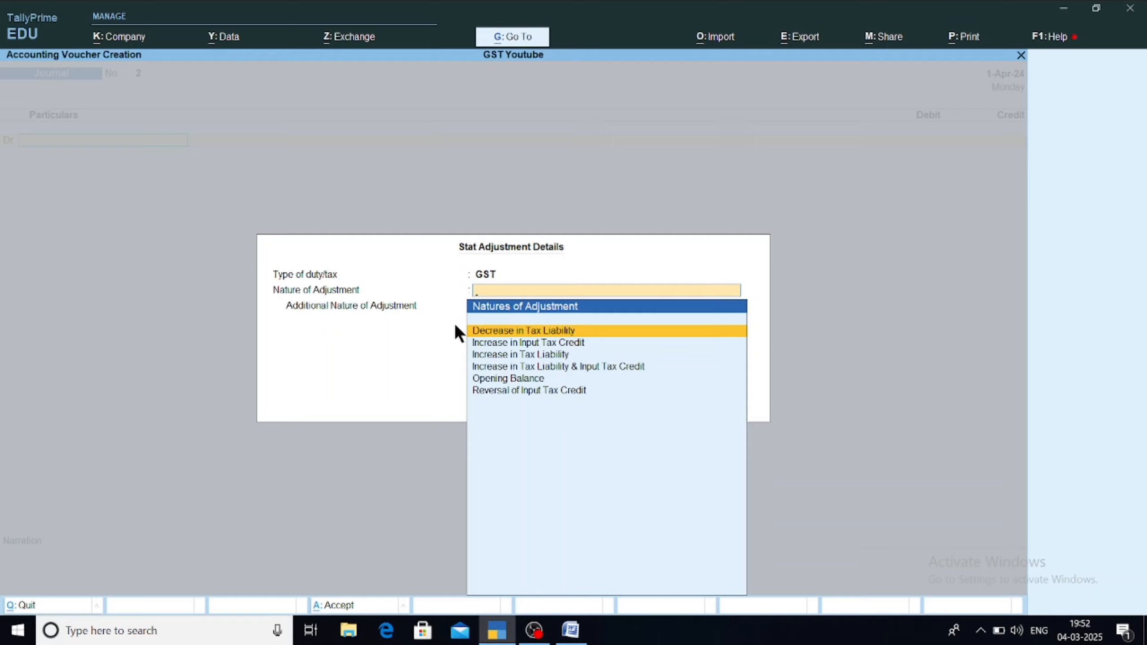
key("Return")
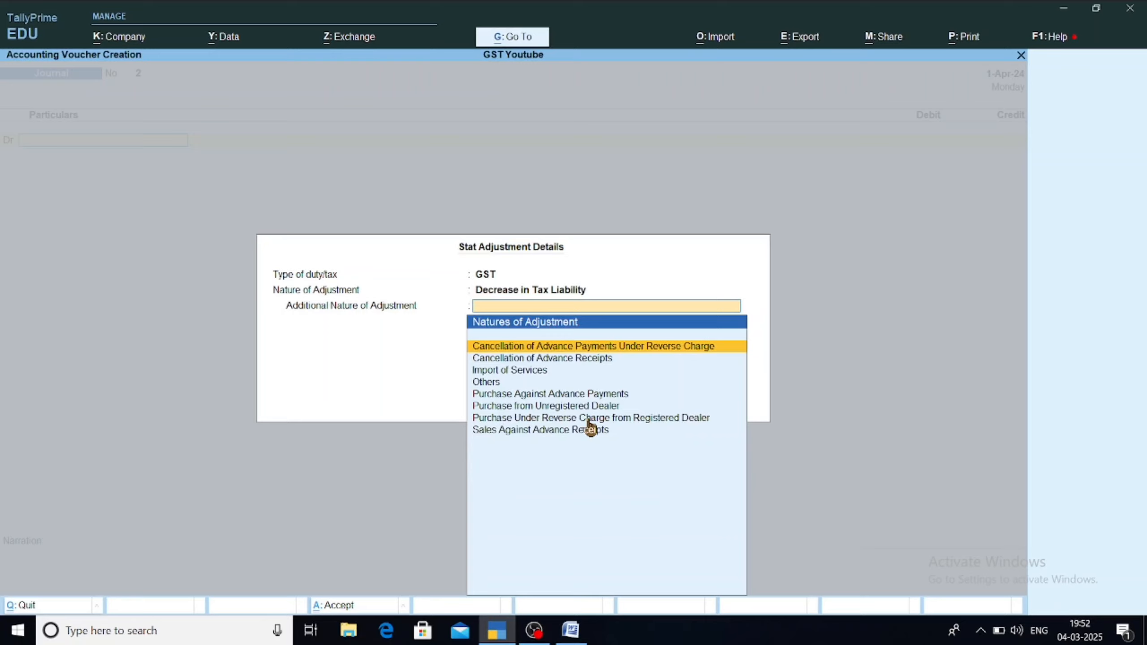
key("Down")
key("Down")
key("Down")
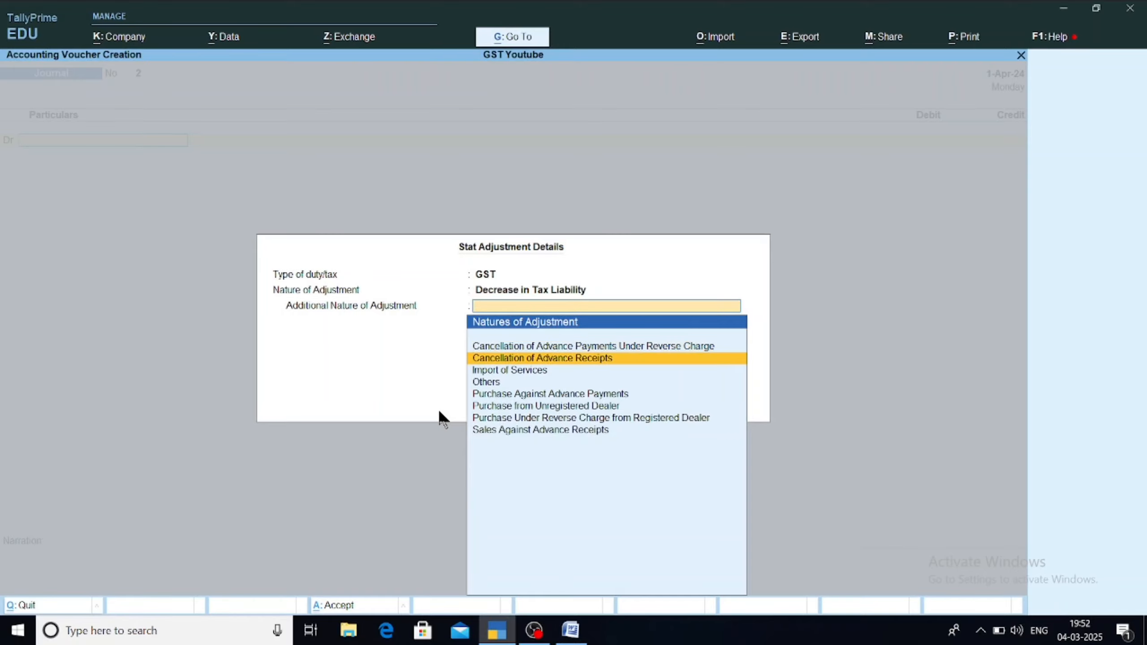
key("Return")
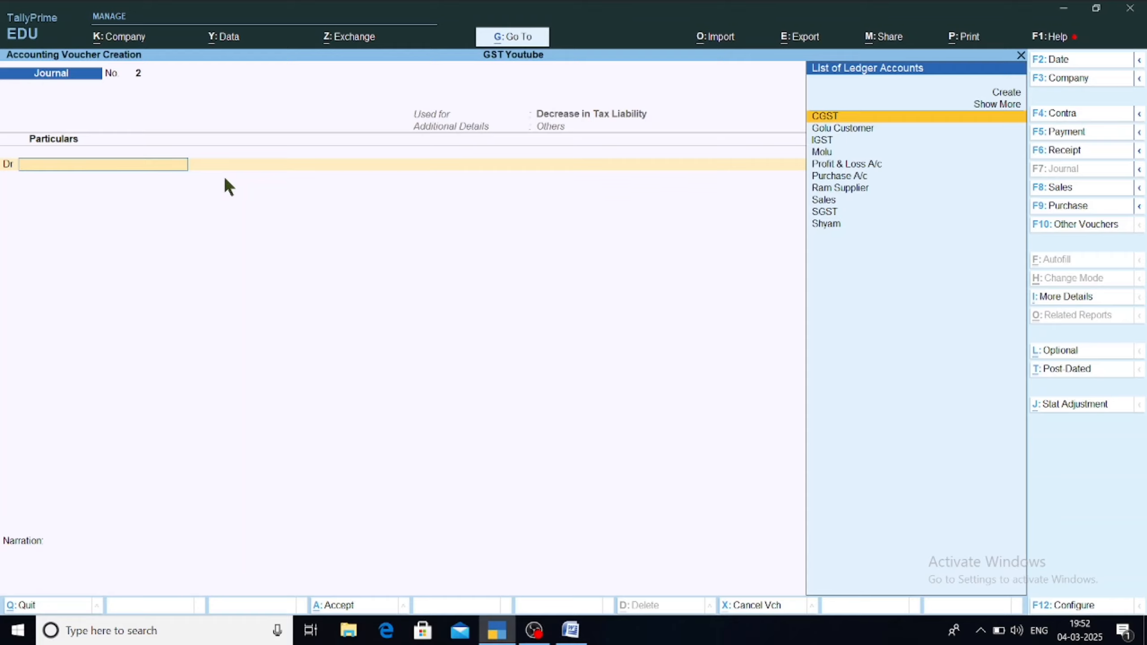
Debit the IGST ledger with 5,000 in the journal voucher, leaving the GST rate and taxable value blank.
key("Down")
key("Down")
key("Return")
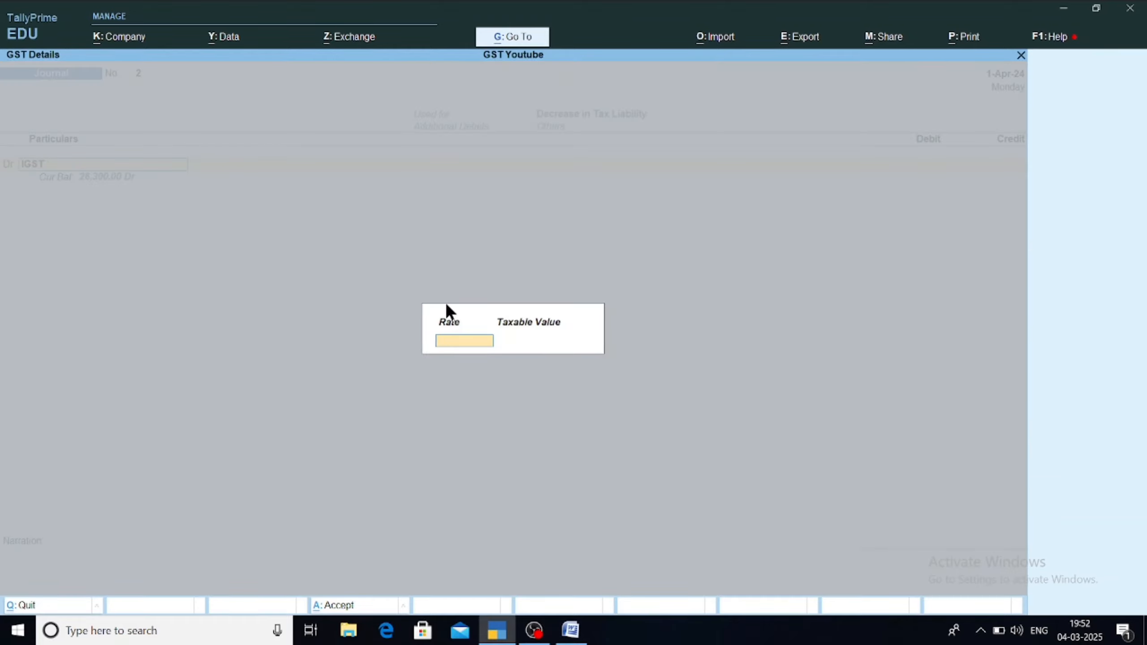
key("Return")
key("Return")
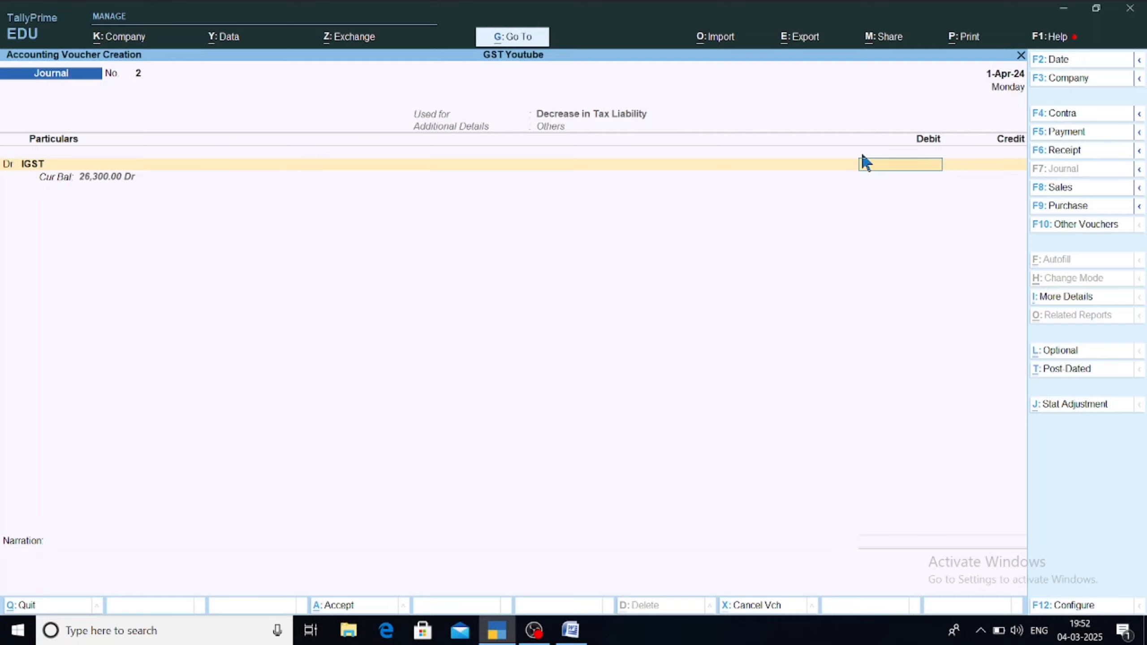
type("5000")
key("Return")
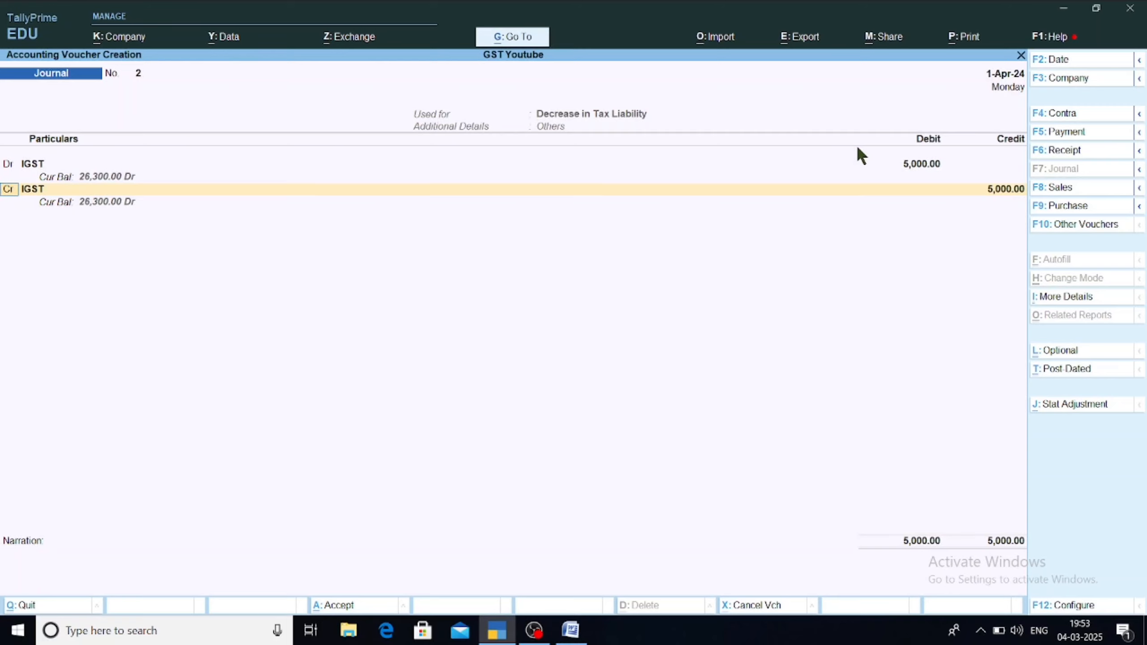
Credit the IGST ledger with 5,000 and save the journal voucher with the narration "adjustment of IGST".
key("Return")
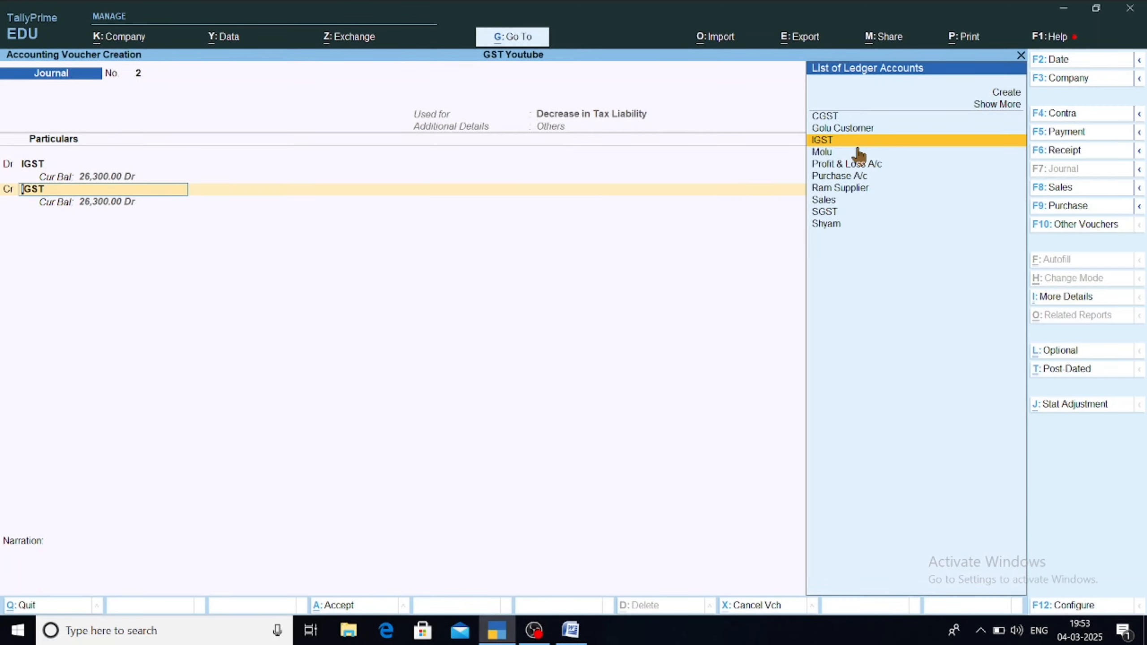
key("Return")
key("Return")
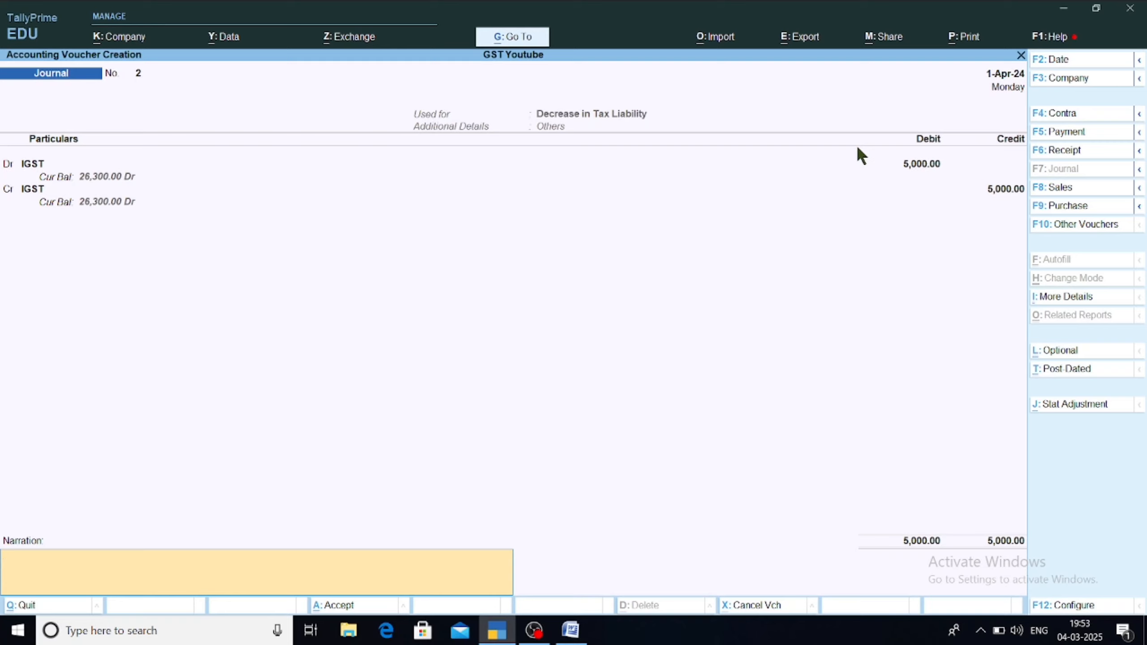
type("adjustment of IGST")
key("Return")
key("Return")
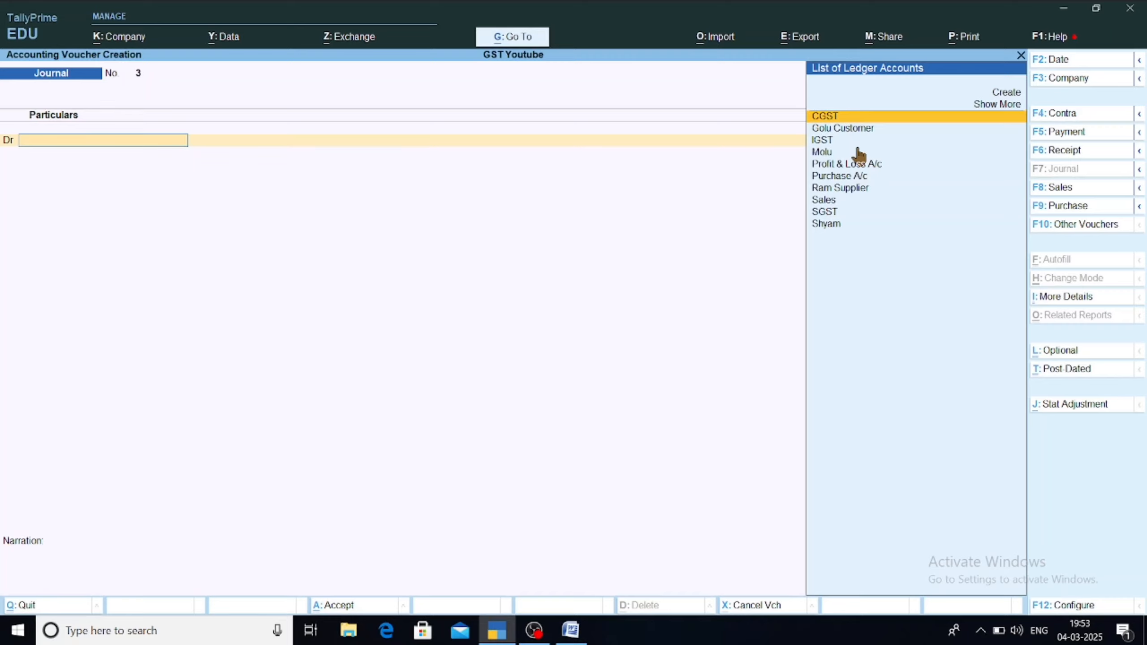
Set the new journal voucher's stat adjustment to GST, Decrease in Tax Liability, with additional nature Others.
key("alt+j")
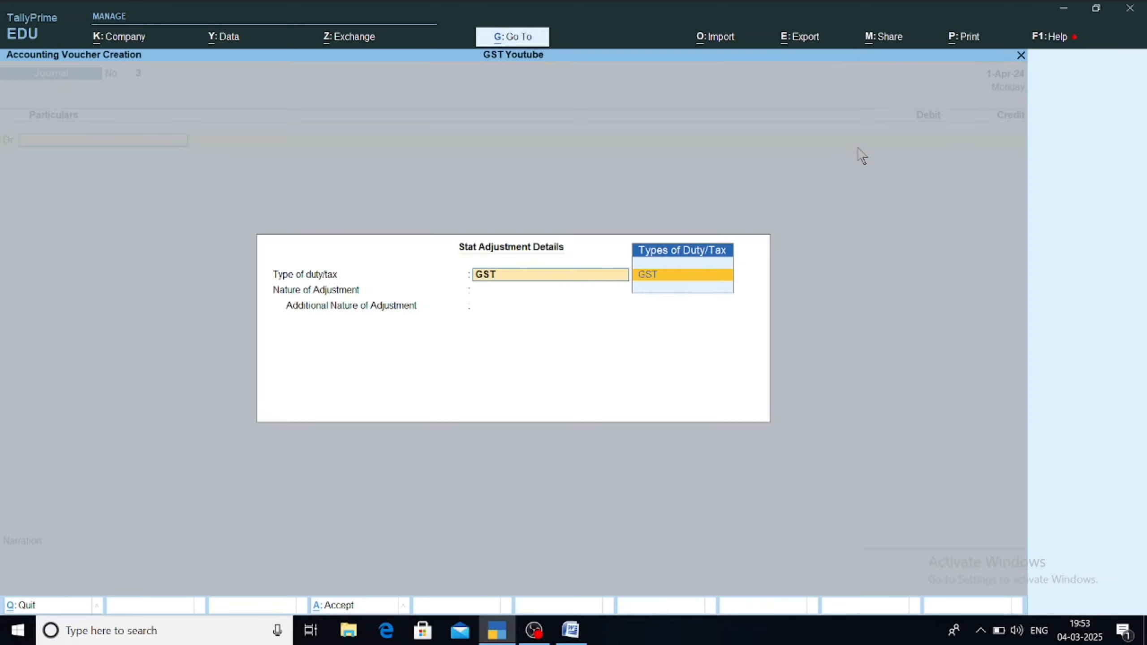
key("Return")
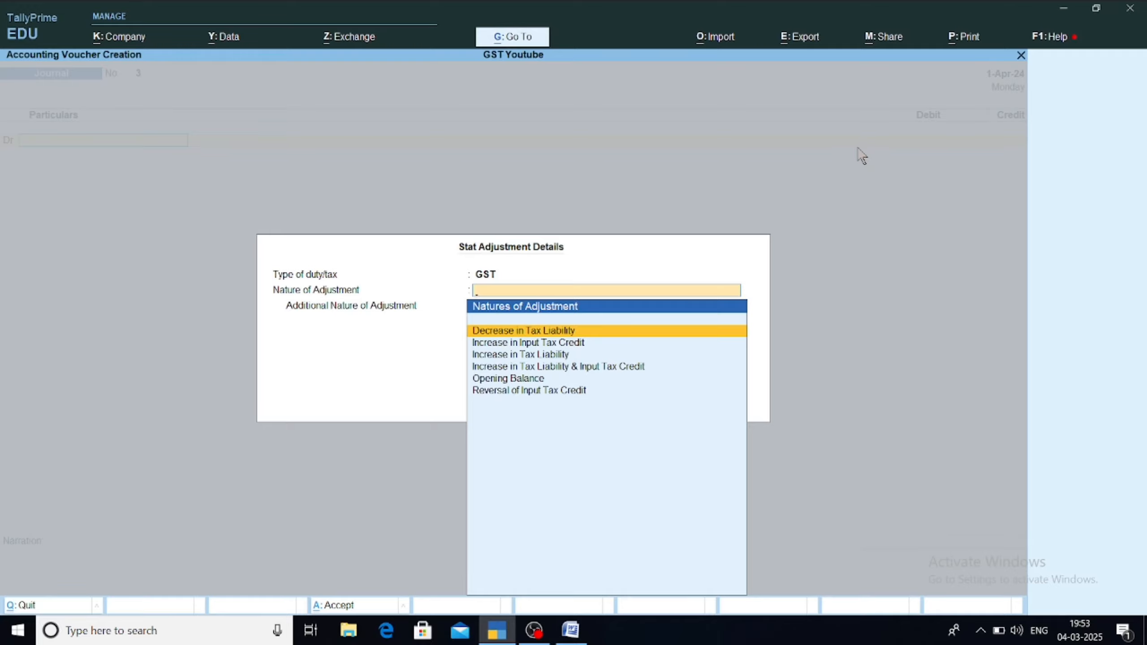
key("Return")
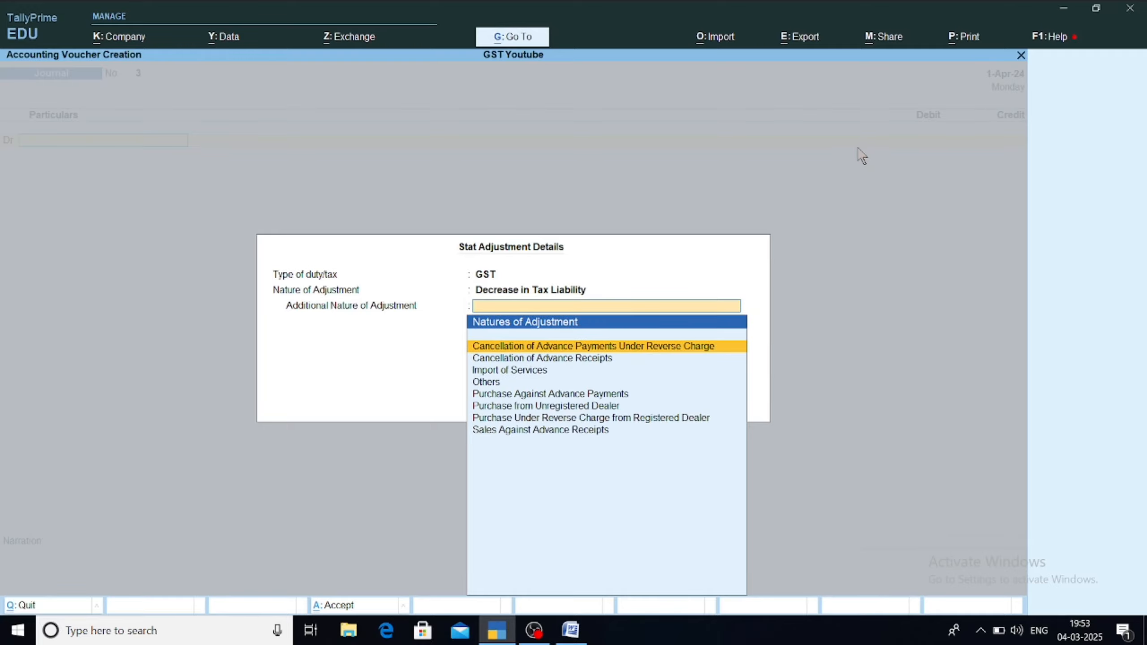
key("Down")
key("Down")
key("Down")
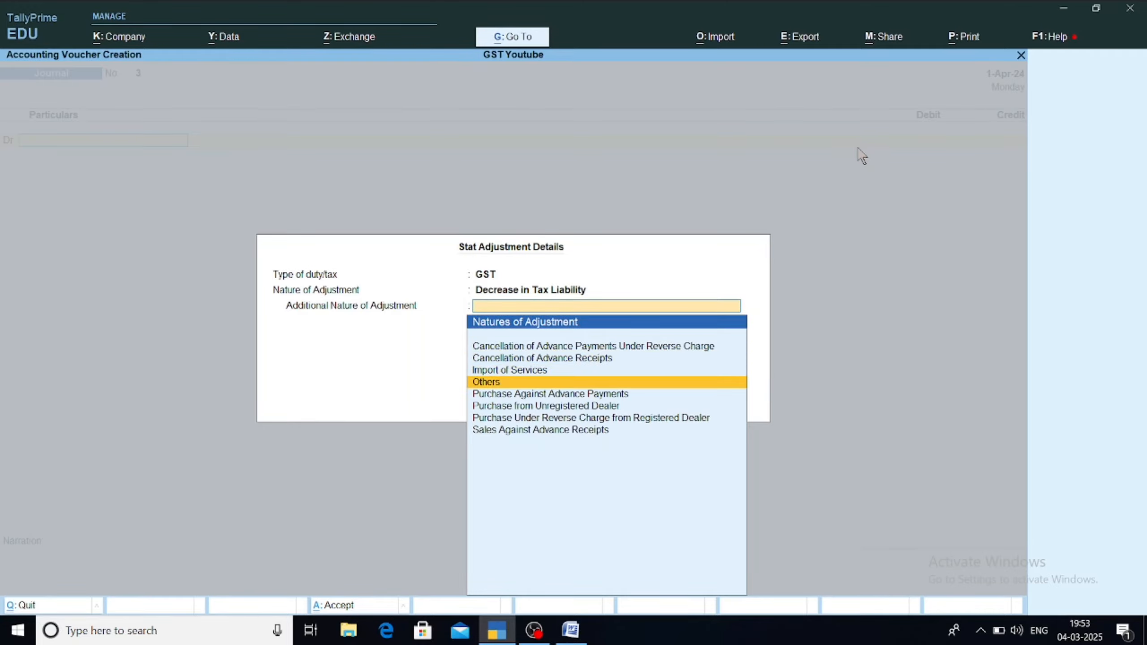
key("Return")
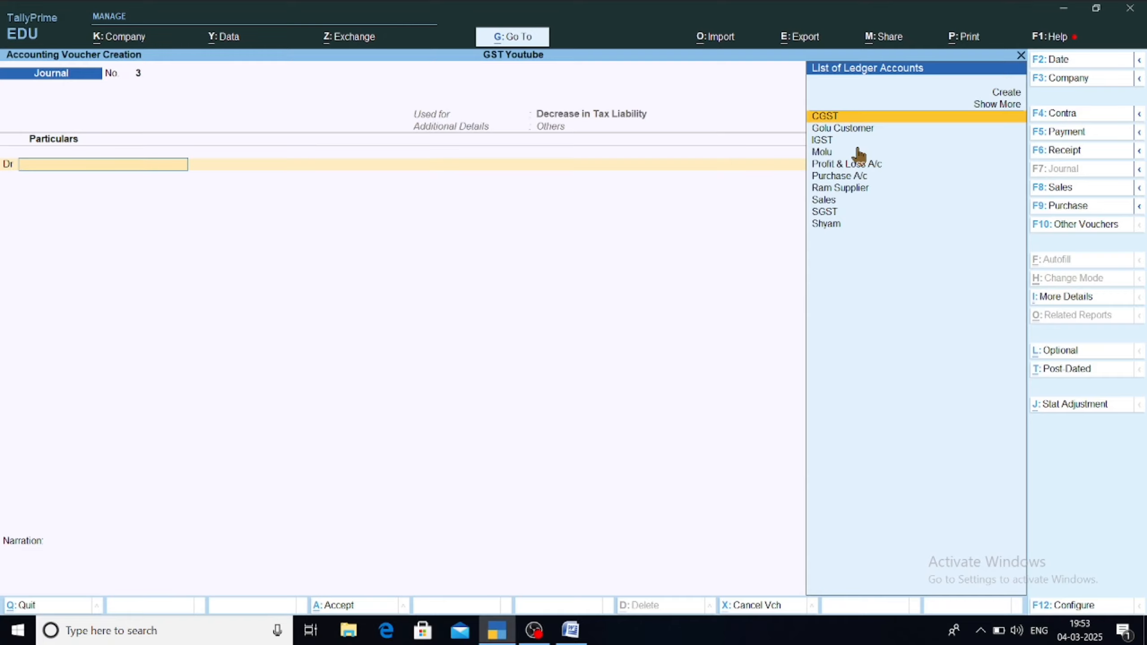
Debit the CGST ledger with 2,000, leaving the GST rate details blank.
key("Return")
key("Return")
key("Return")
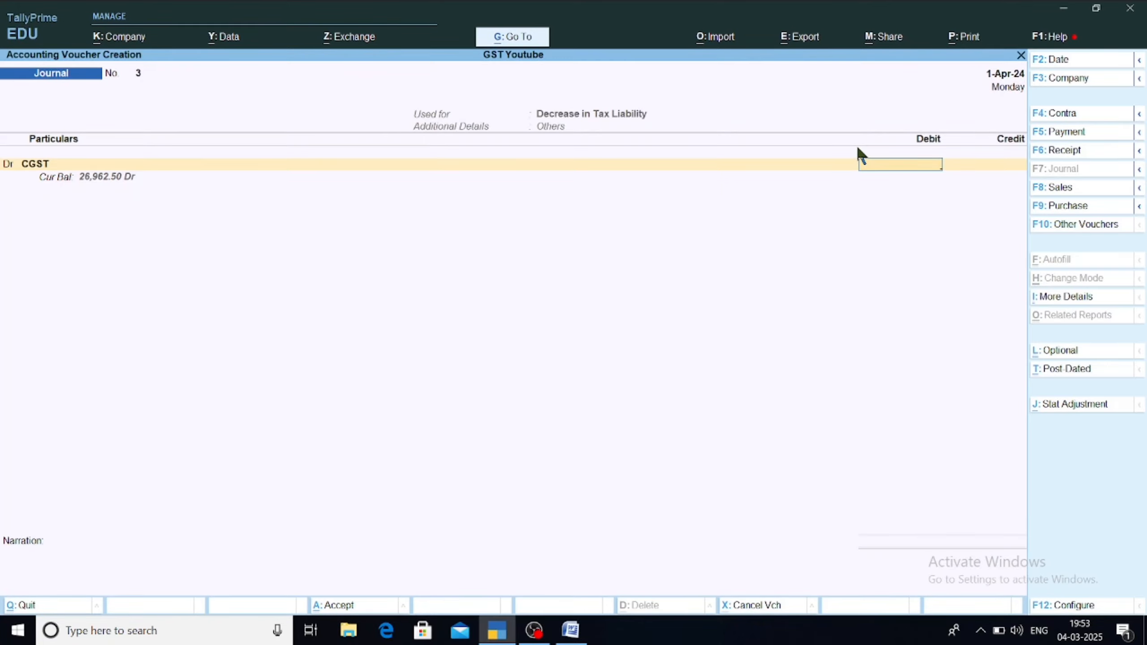
type("2000")
key("Return")
Credit the CGST ledger with 2,000 and save the journal voucher without a narration.
key("Return")
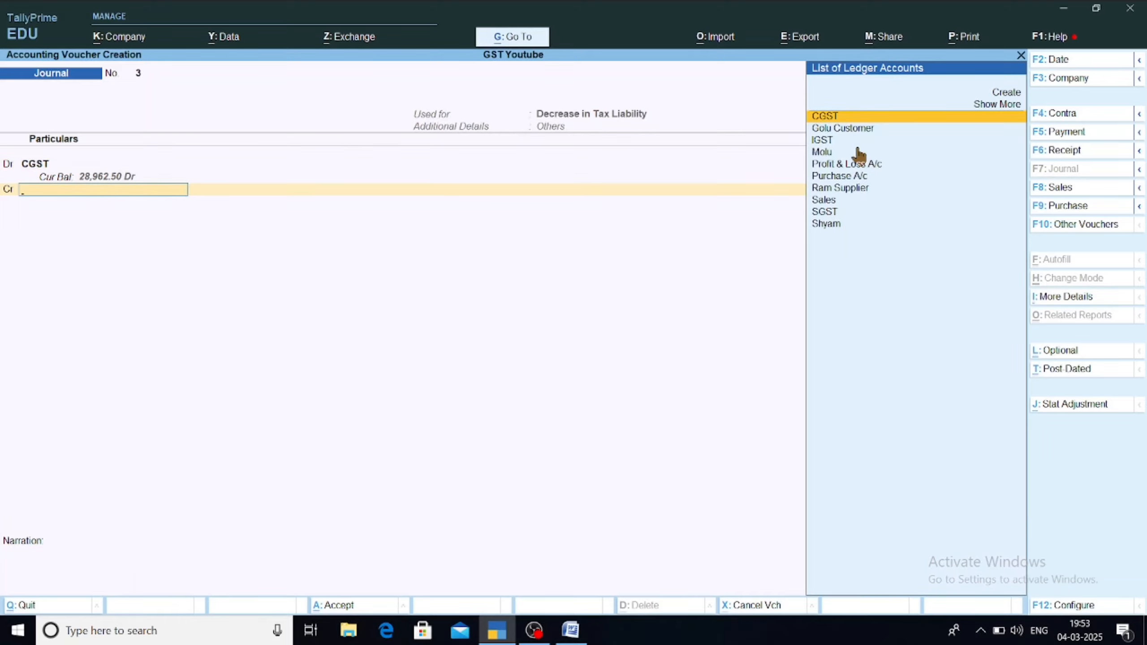
key("Return")
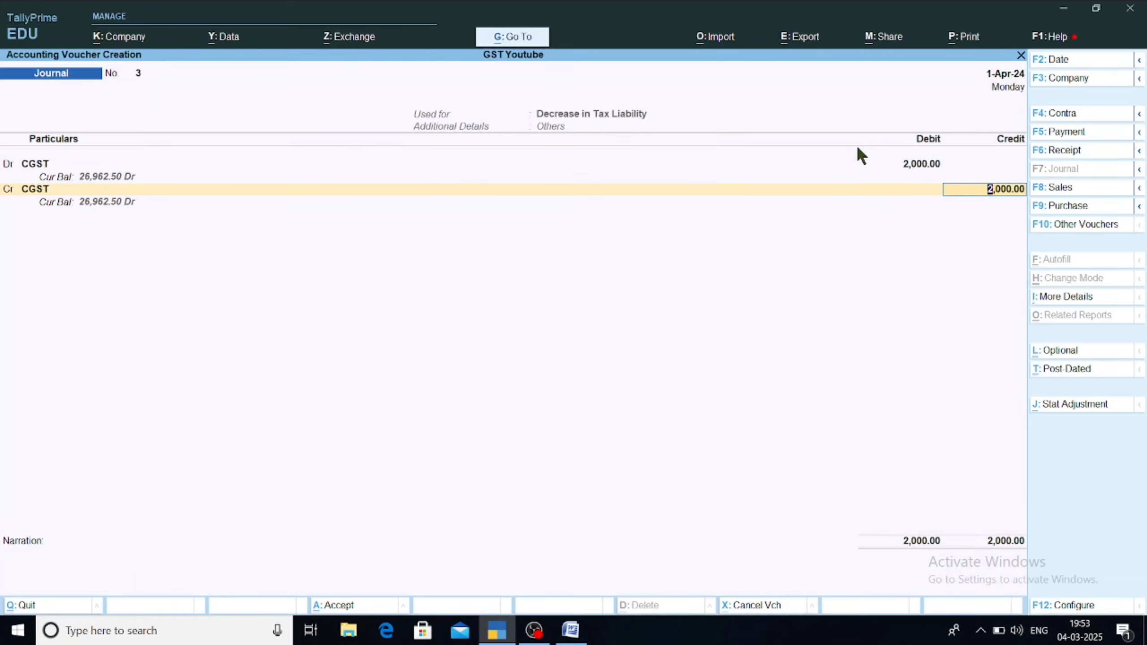
key("Return")
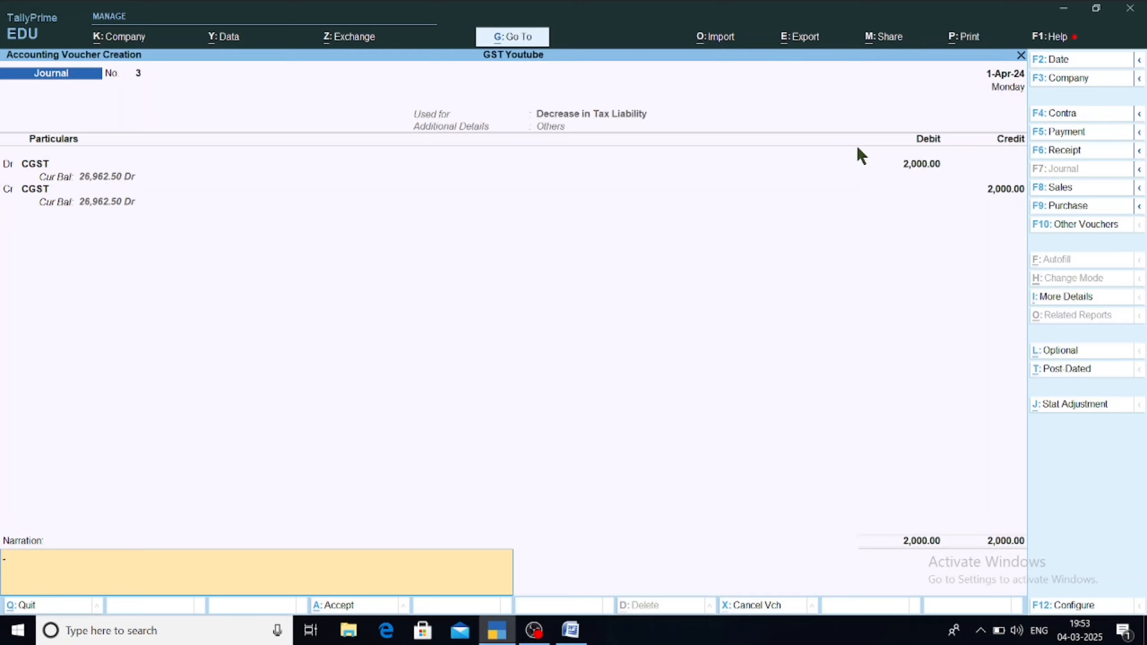
key("Return")
key("Return")
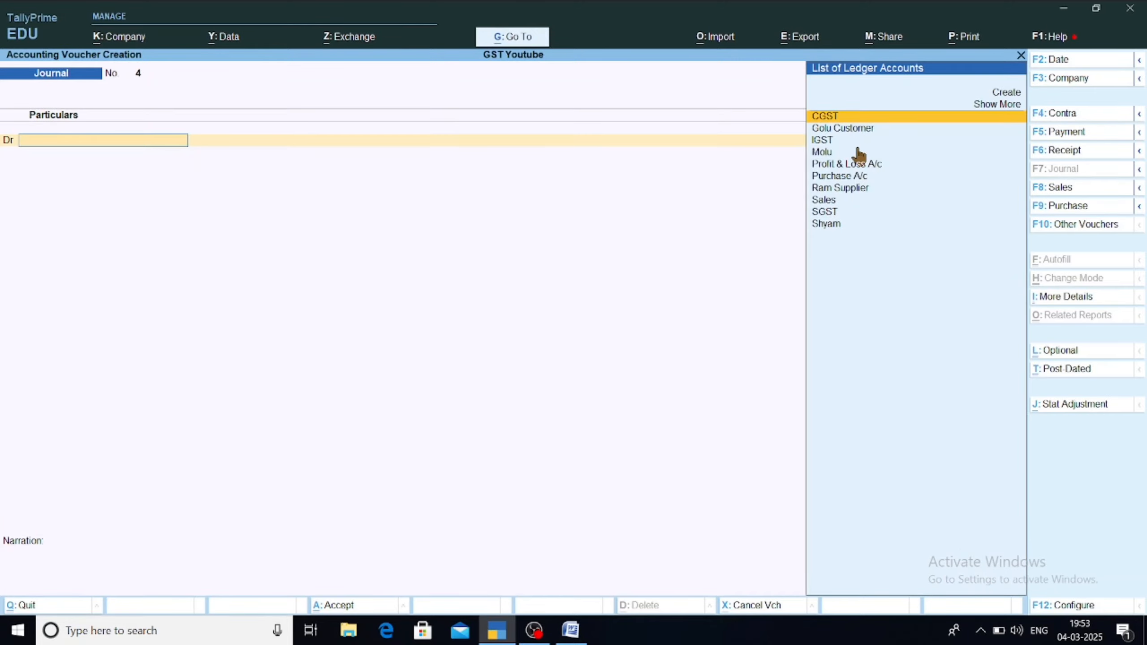
Mark journal voucher 4 as a GST stat adjustment of nature Decrease in Tax Liability and additional nature Others.
key("alt+j")
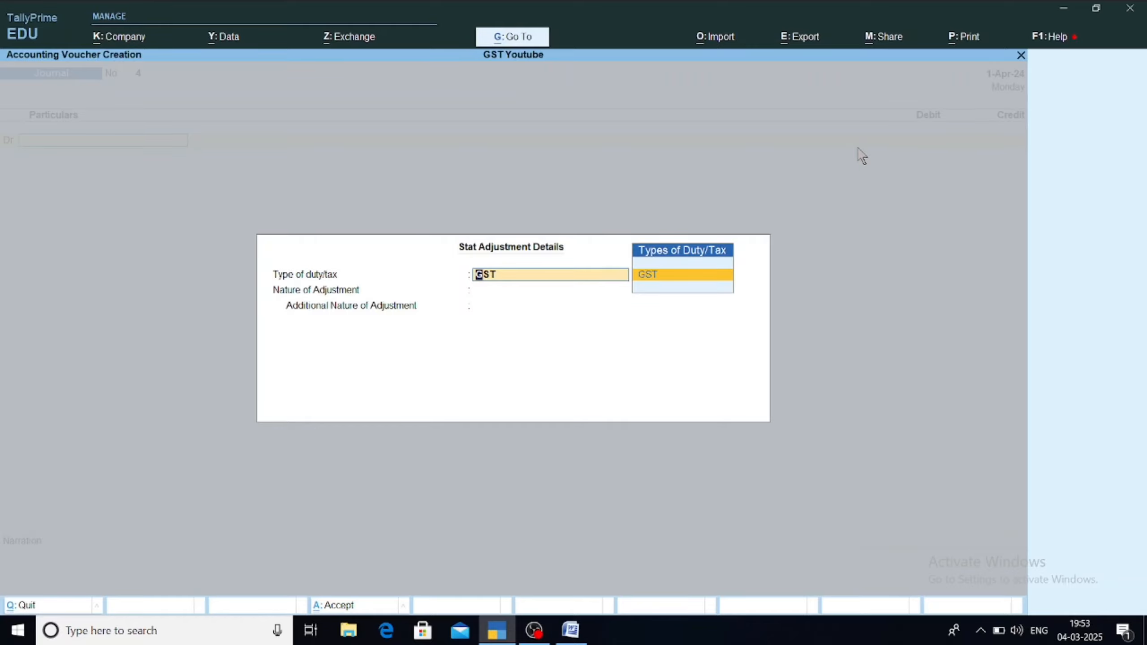
key("Return")
key("Return")
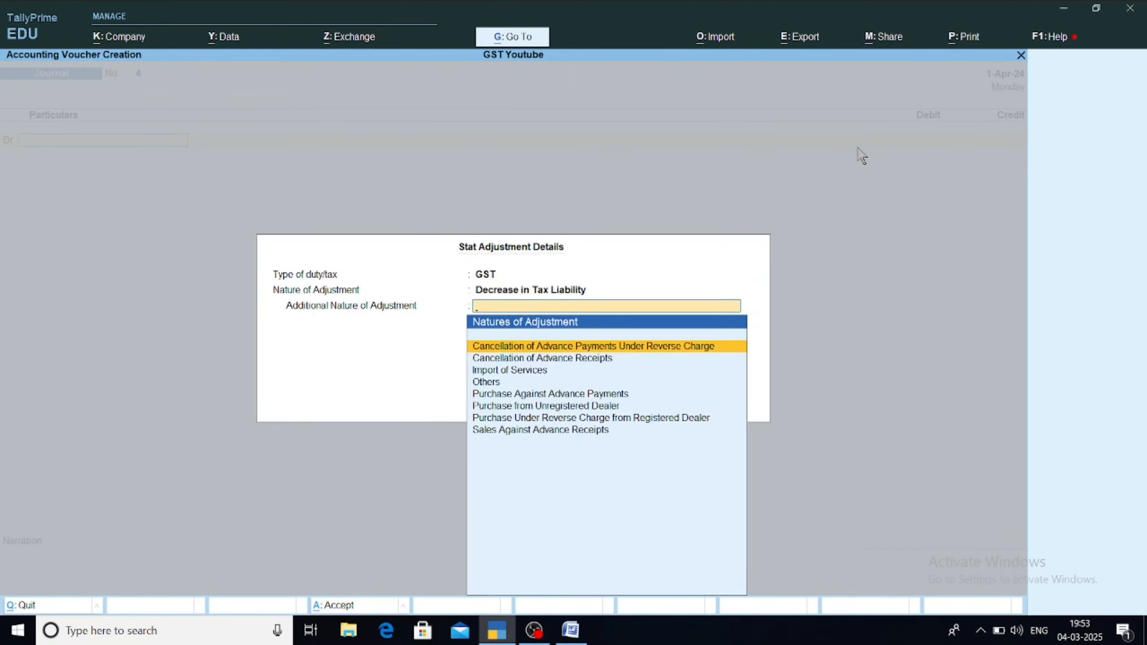
key("Down")
key("Down")
key("Down")
key("Return")
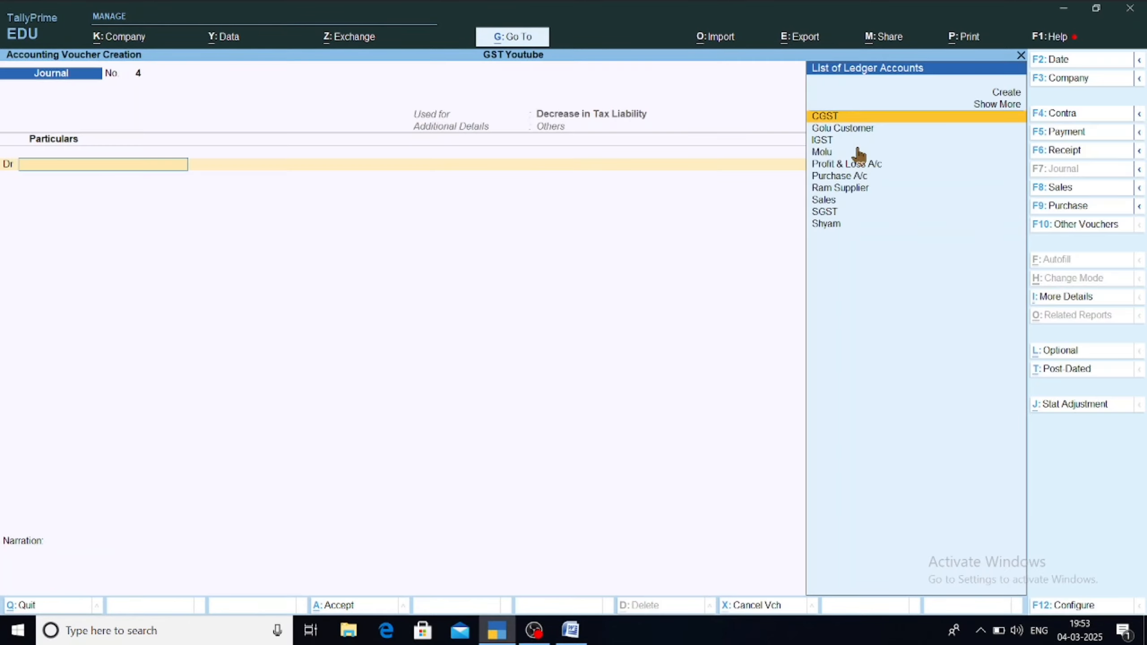
Debit the SGST ledger with 2,000 in the journal voucher, leaving the GST rate details blank.
key("Down")
key("Down")
key("Down")
key("Down")
key("Down")
key("Down")
key("Down")
key("Down")
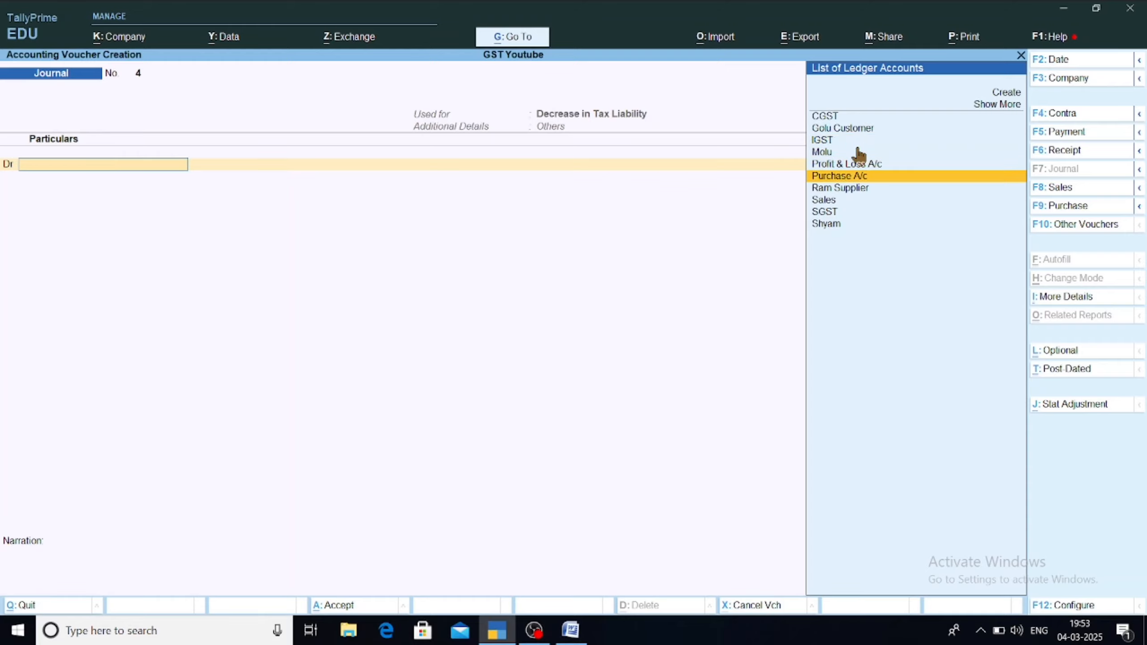
left_click(858, 211)
key("Return")
key("Return")
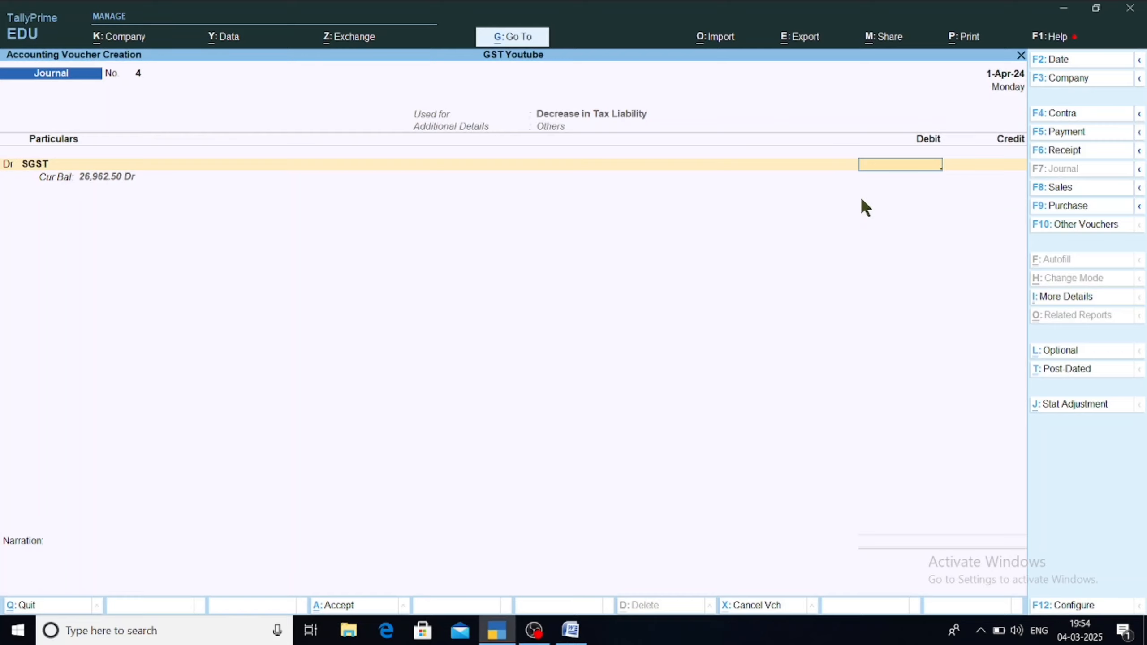
type("20000")
key("Return")
Credit the SGST ledger with 2,000 and save the journal voucher without a narration.
key("Return")
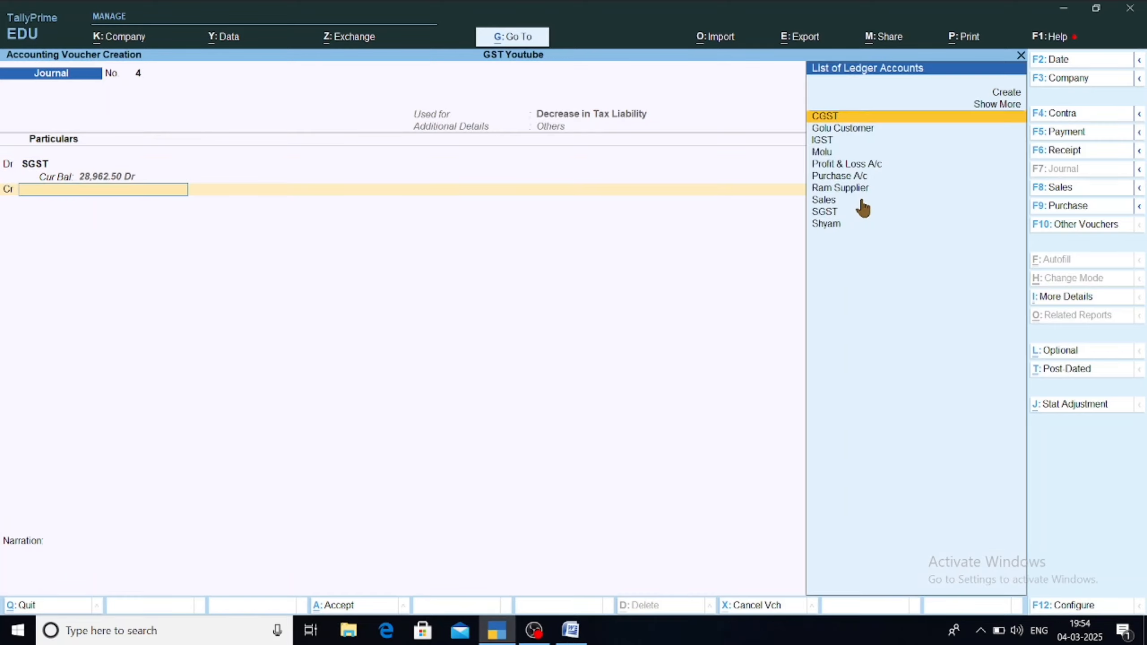
key("Down")
key("Down")
key("Down")
key("Down")
key("Down")
key("Down")
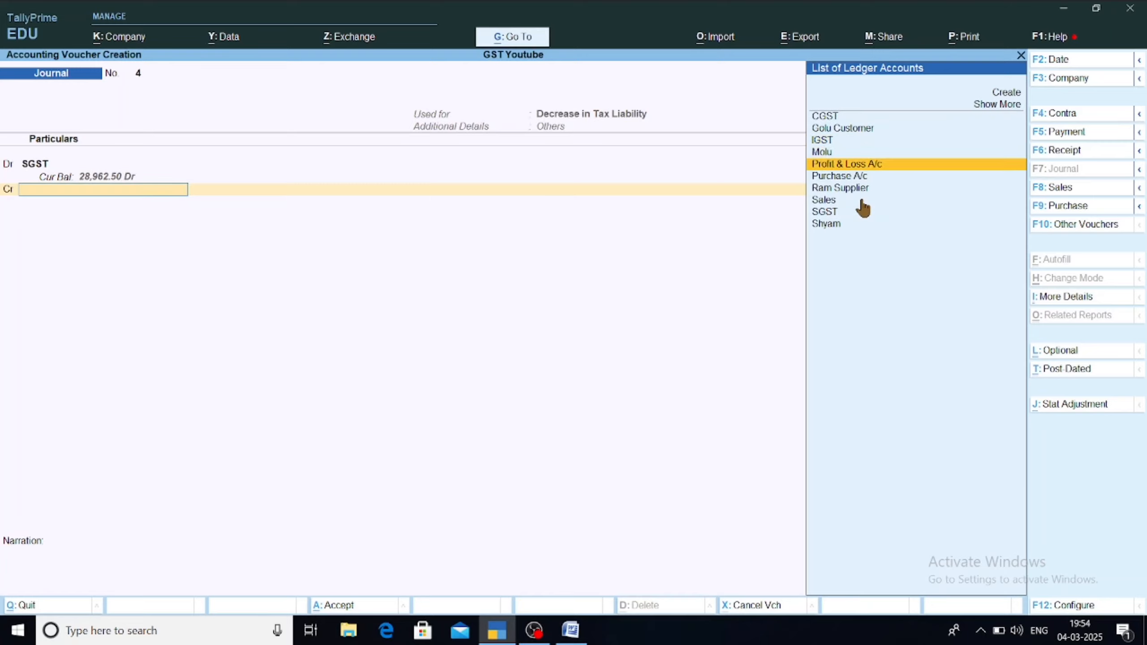
key("Down")
key("Down")
key("Return")
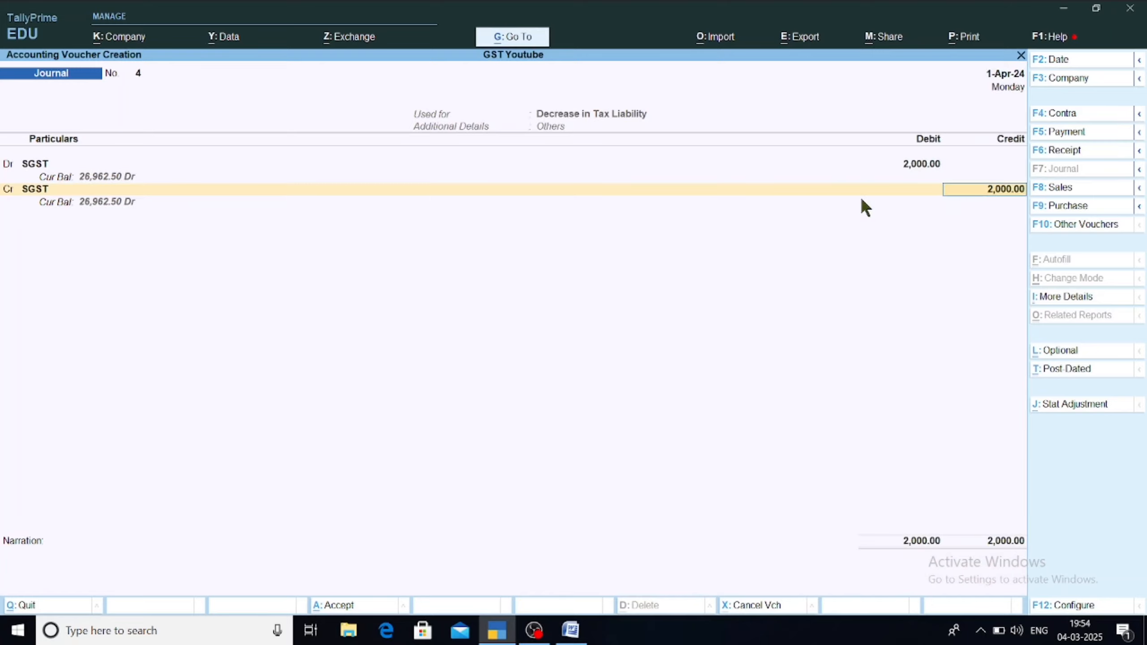
key("Return")
key("Return")
key("Return")
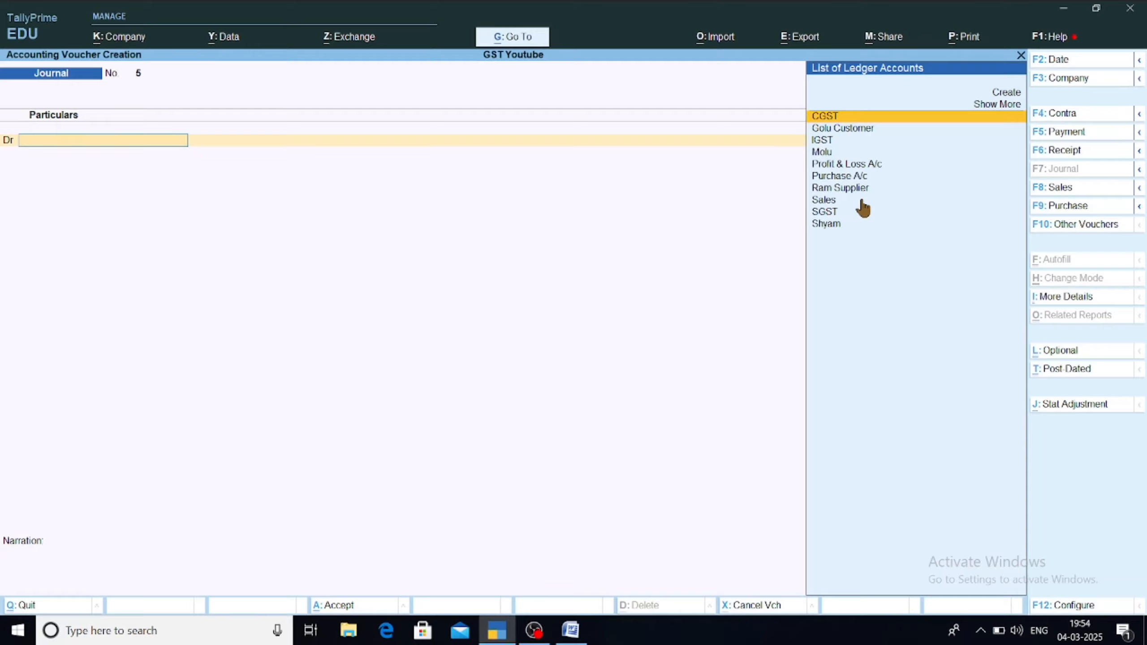
key("F2")
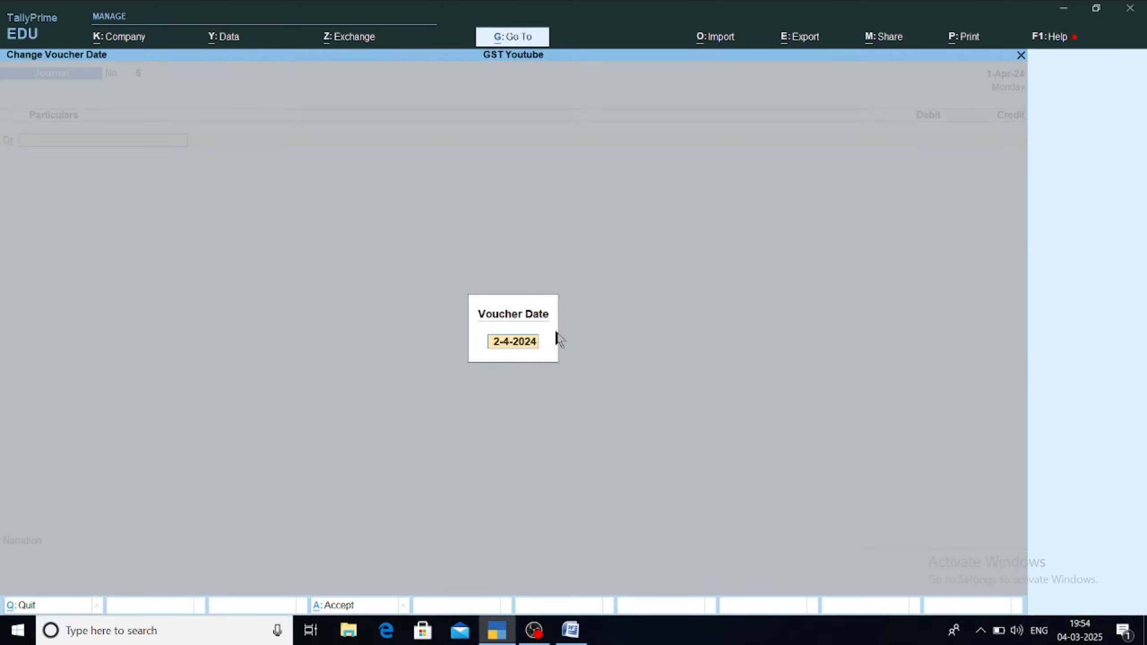
key("BackSpace")
key("Return")
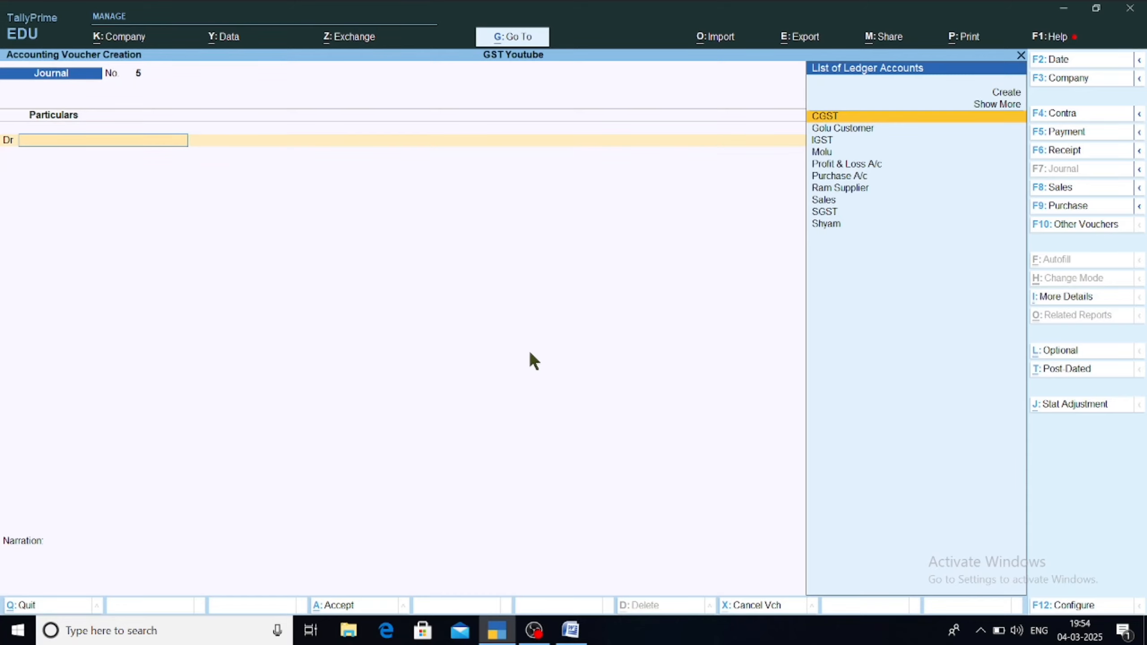
Start a payment voucher and set its date to 1-May-24.
key("F5")
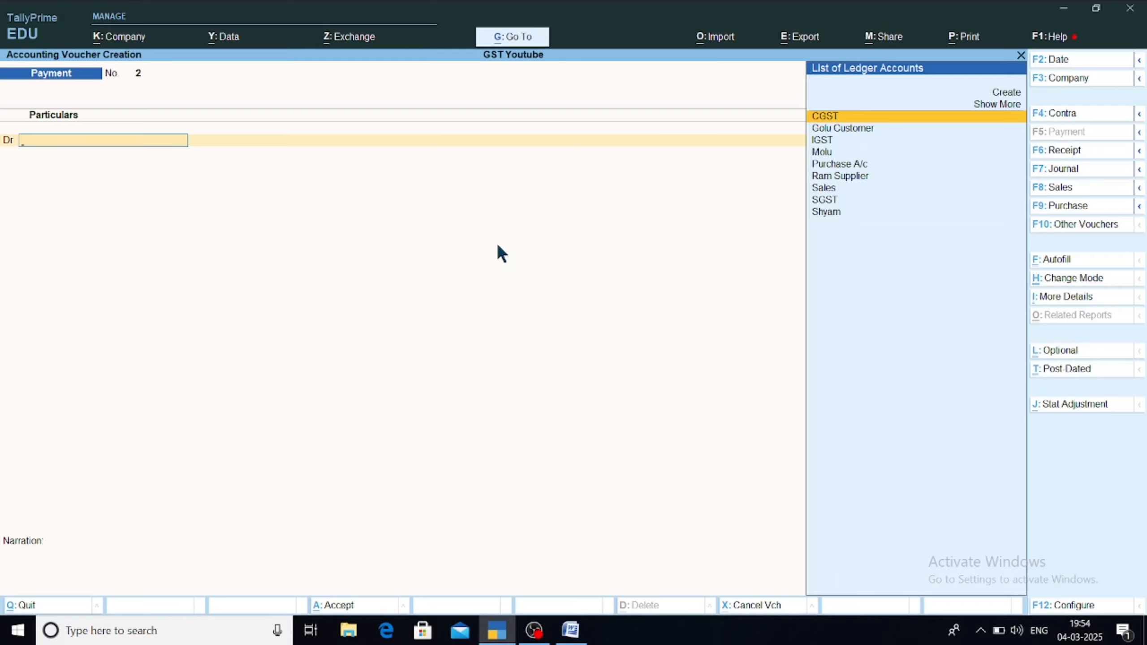
key("F2")
type("30")
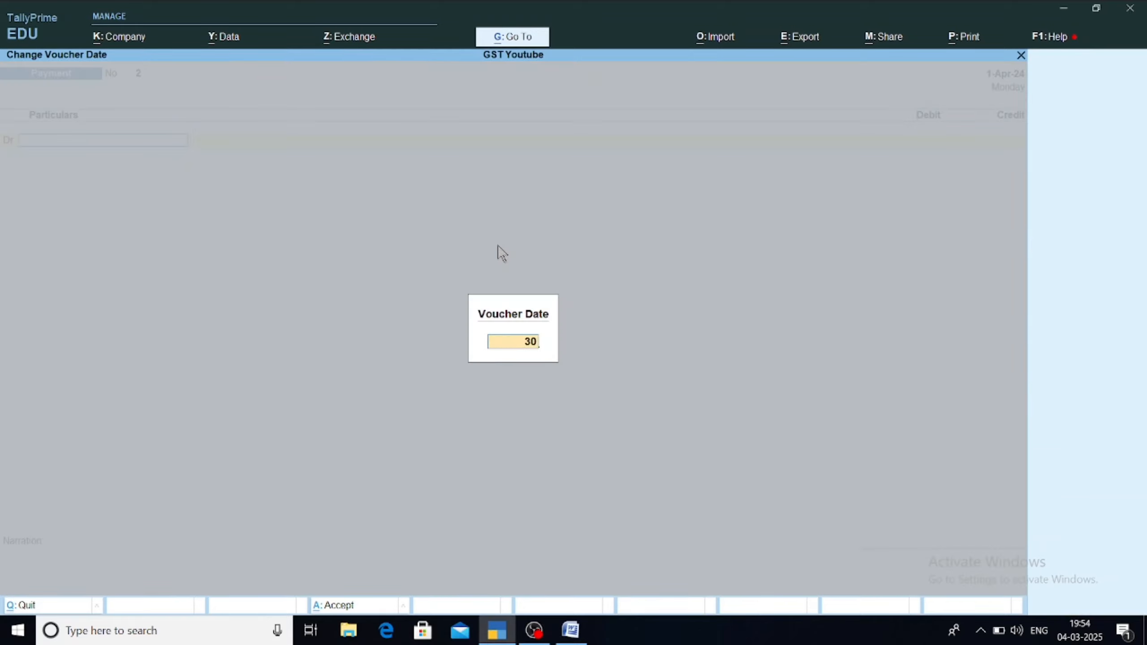
key("BackSpace")
key("BackSpace")
type("1-4")
key("Return")
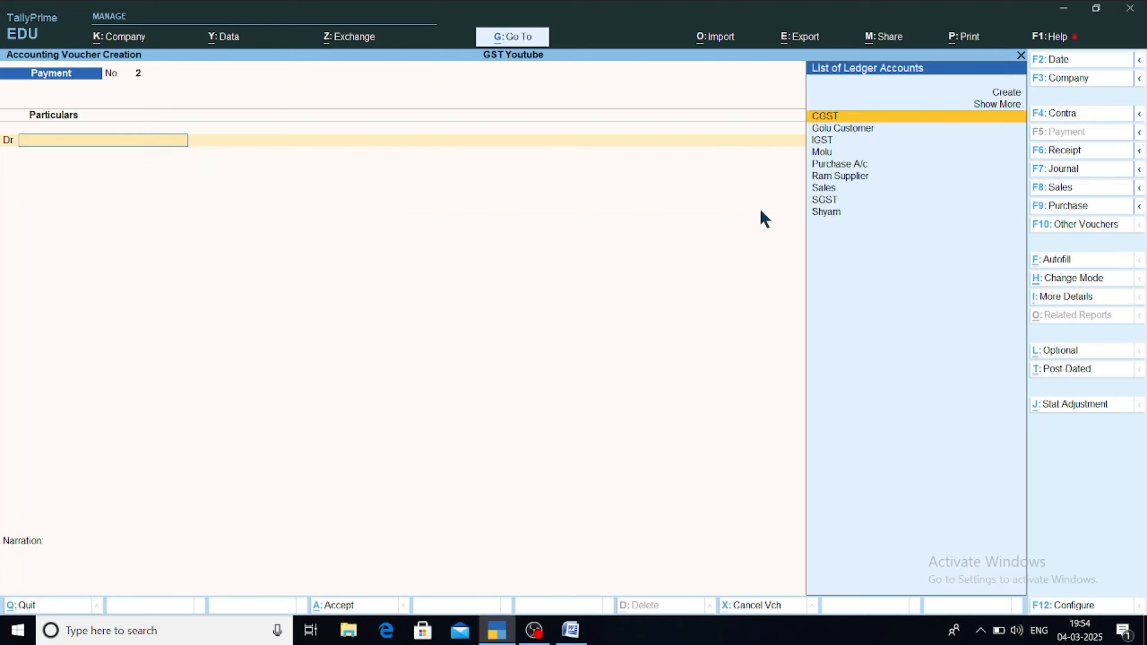
Autofill the payment voucher as a Stat Payment for GST with payment type Others and a period starting 1-Apr-24.
key("ctrl+f")
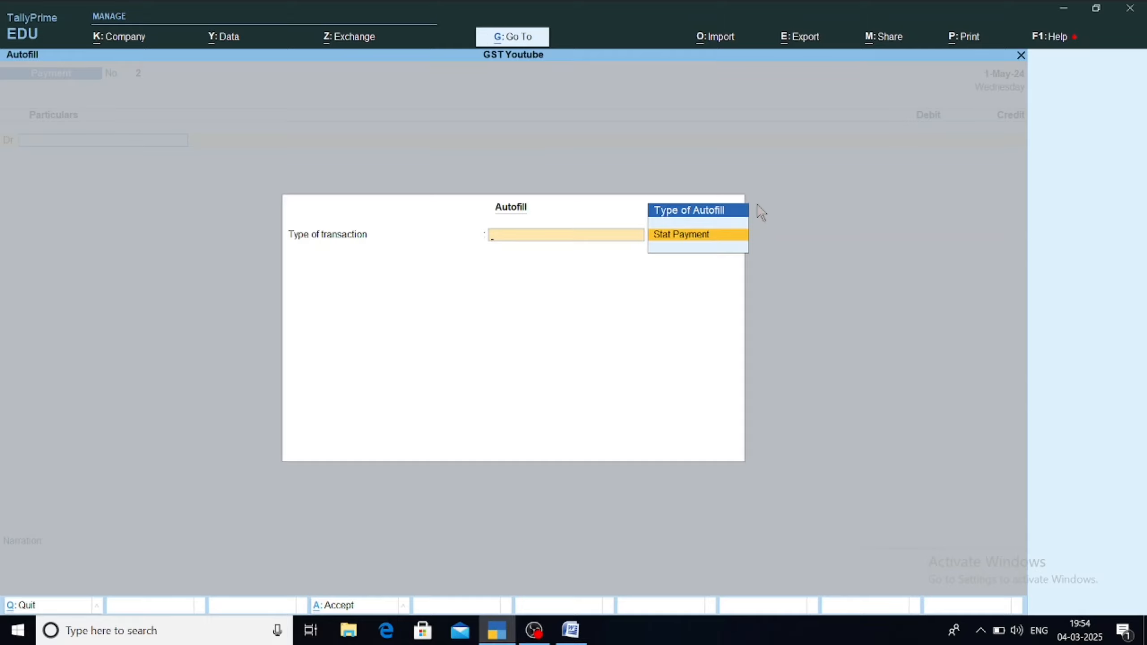
key("Return")
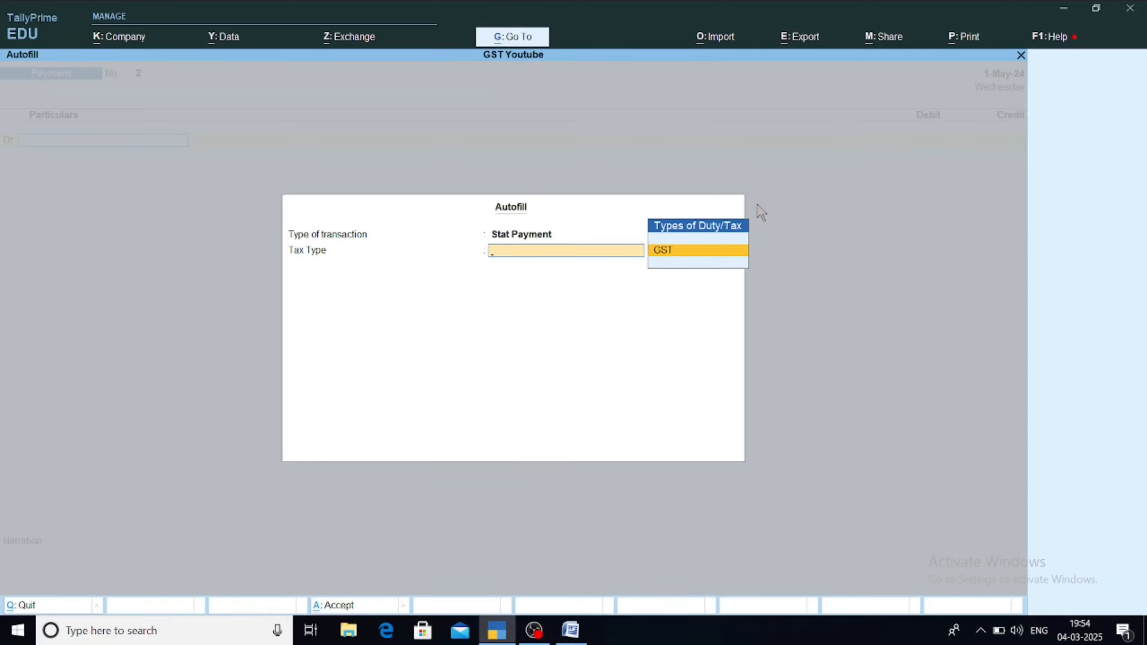
key("Return")
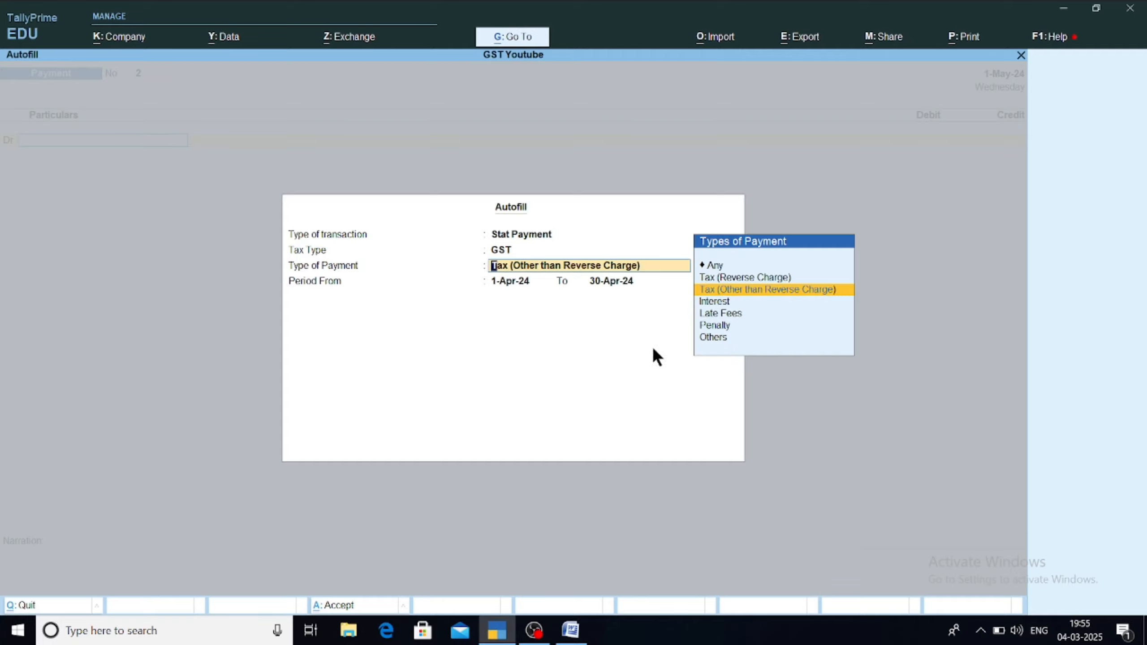
key("Down")
key("Down")
key("Down")
key("Down")
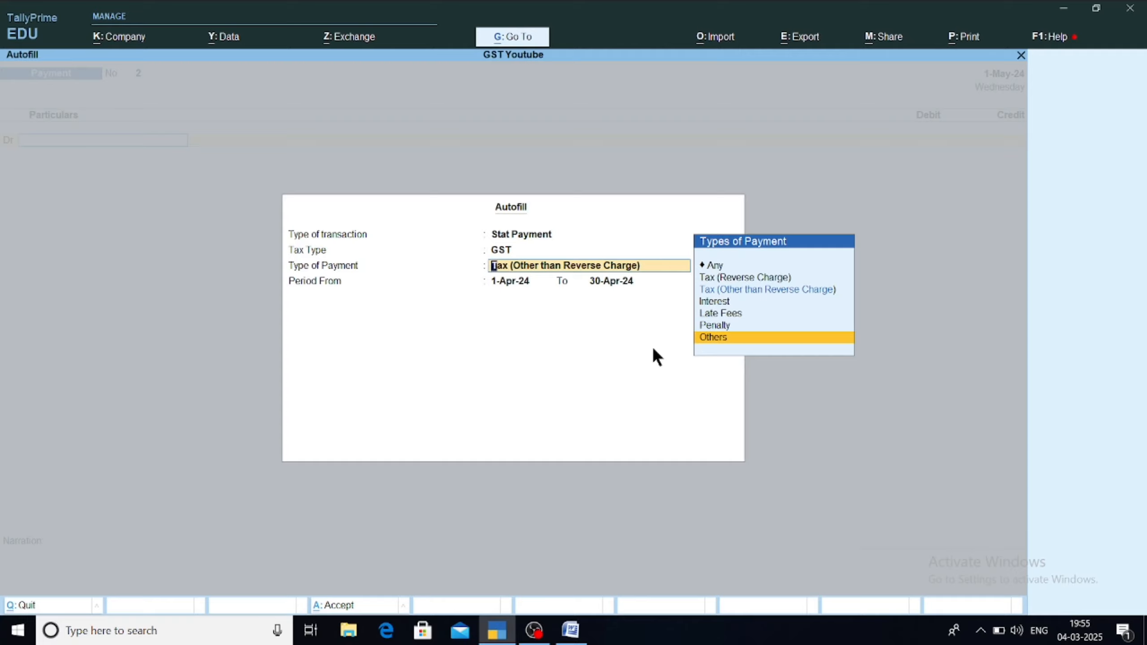
key("Return")
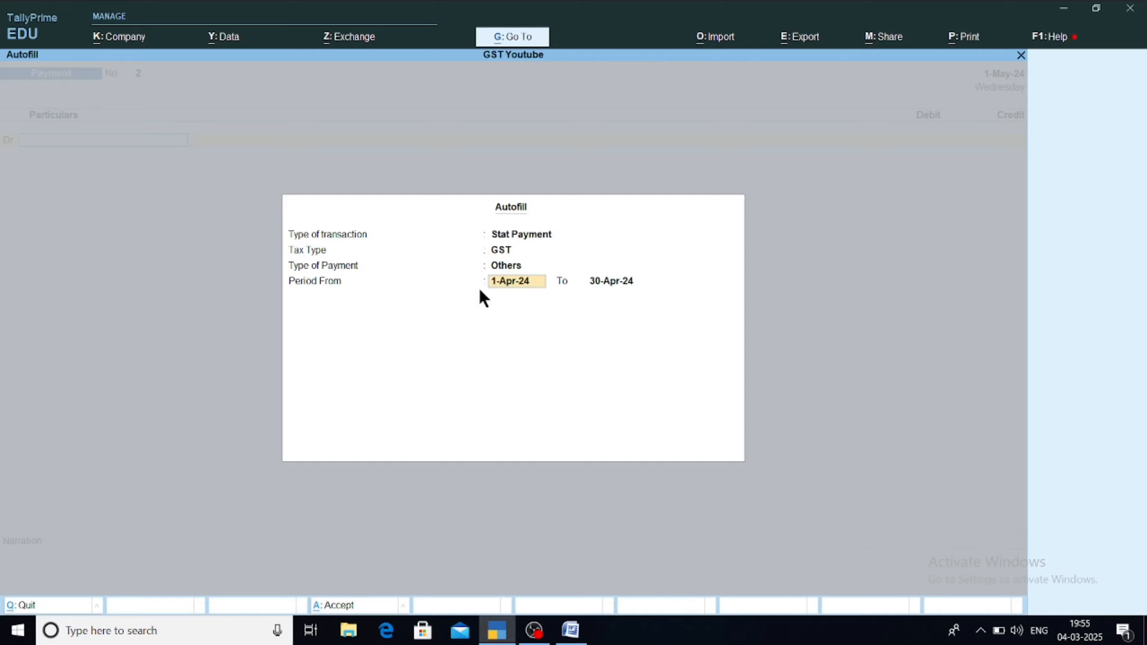
key("Return")
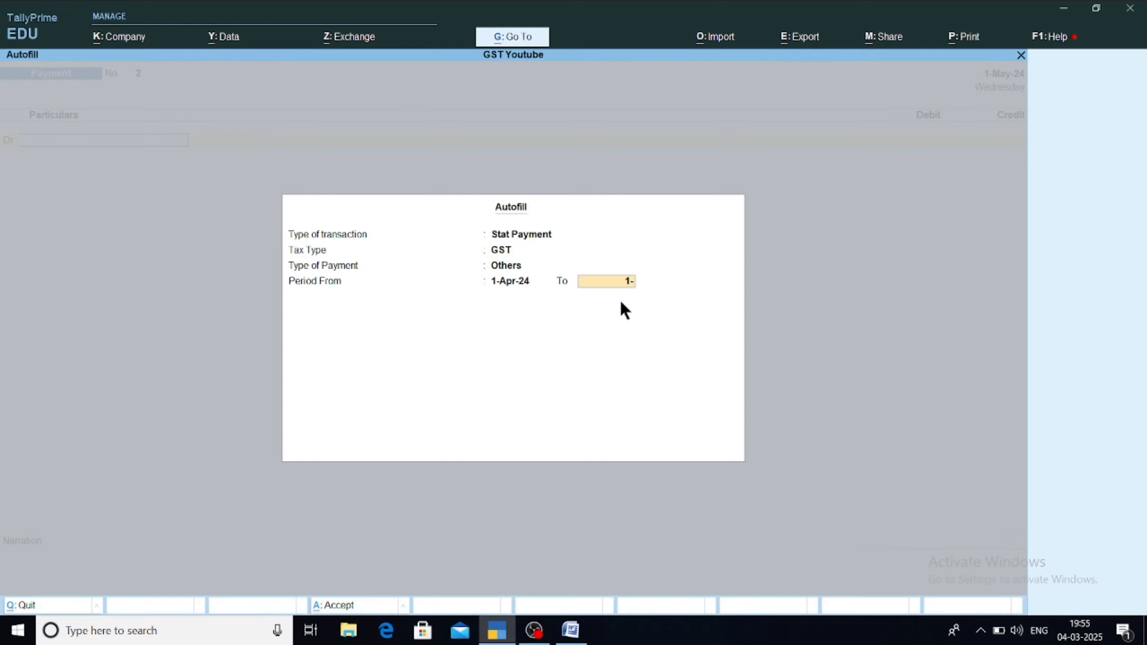
key("Return")
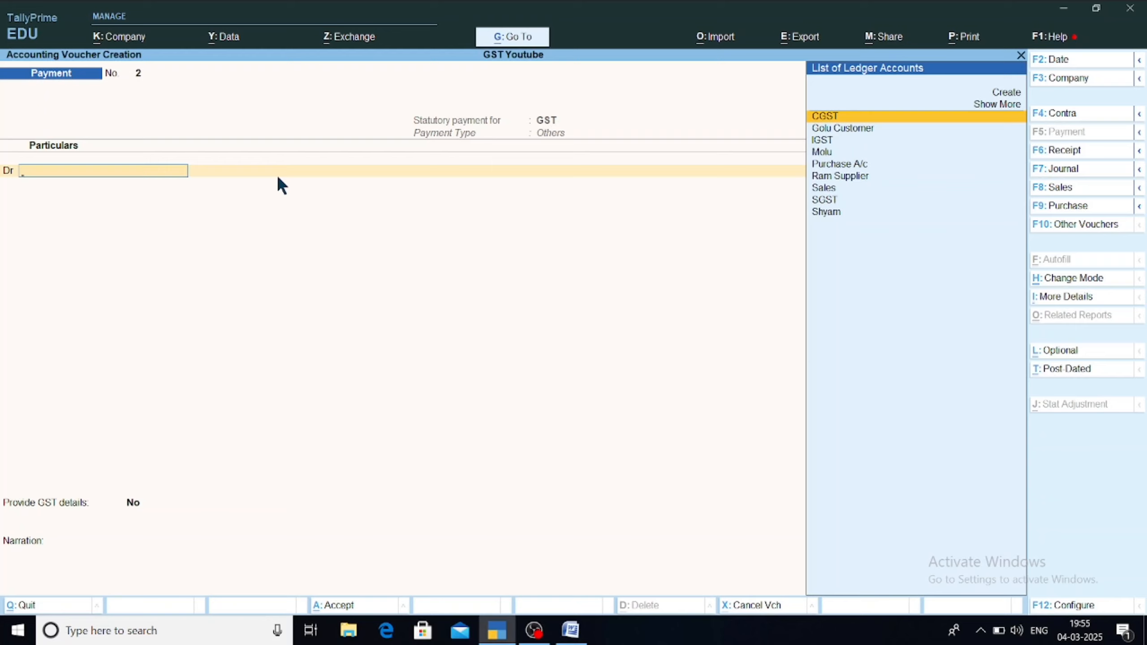
Debit the CGST ledger with 2,000 in the payment voucher.
key("Return")
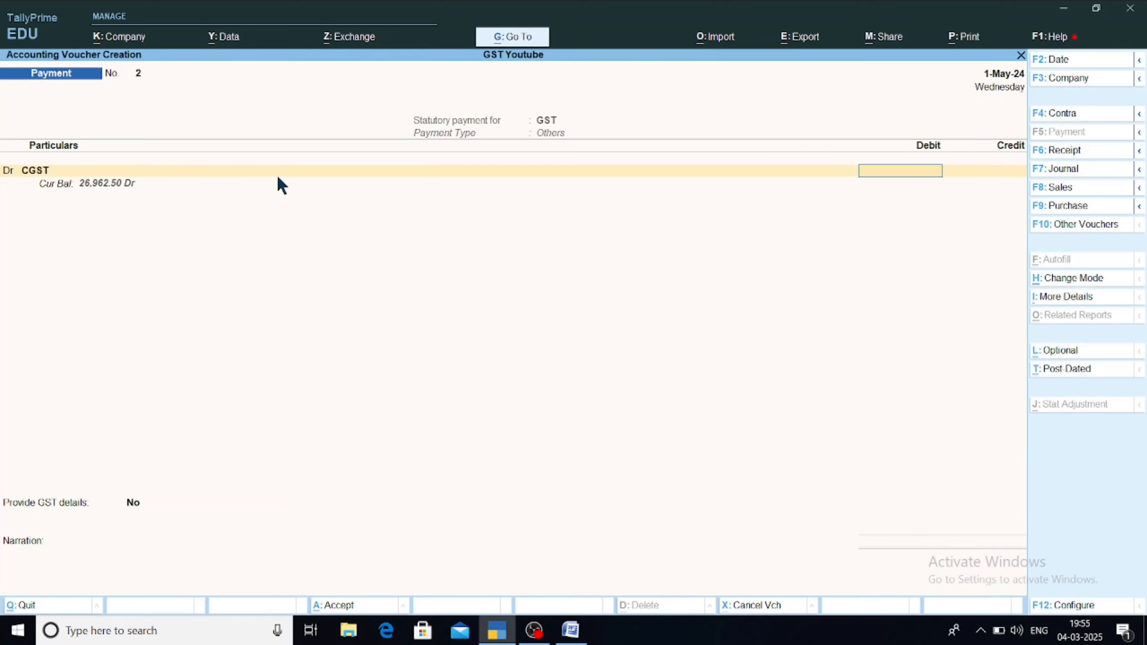
type("2000")
key("Return")
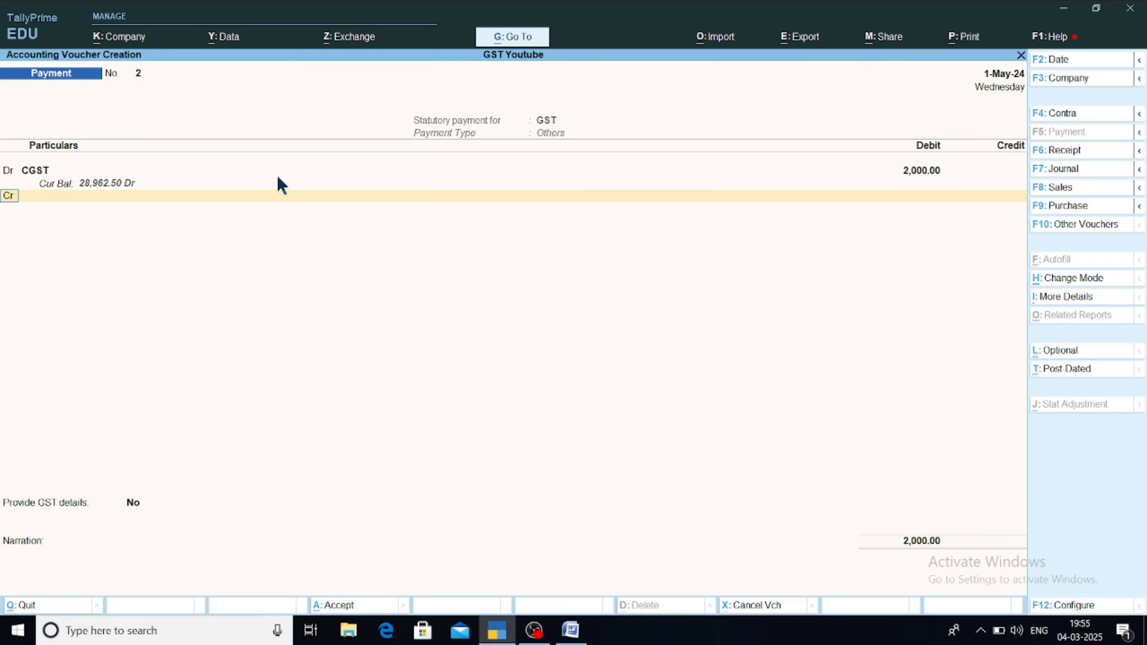
Add a second debit line for the SGST ledger with 2,000 in the payment voucher.
type("d")
key("Return")
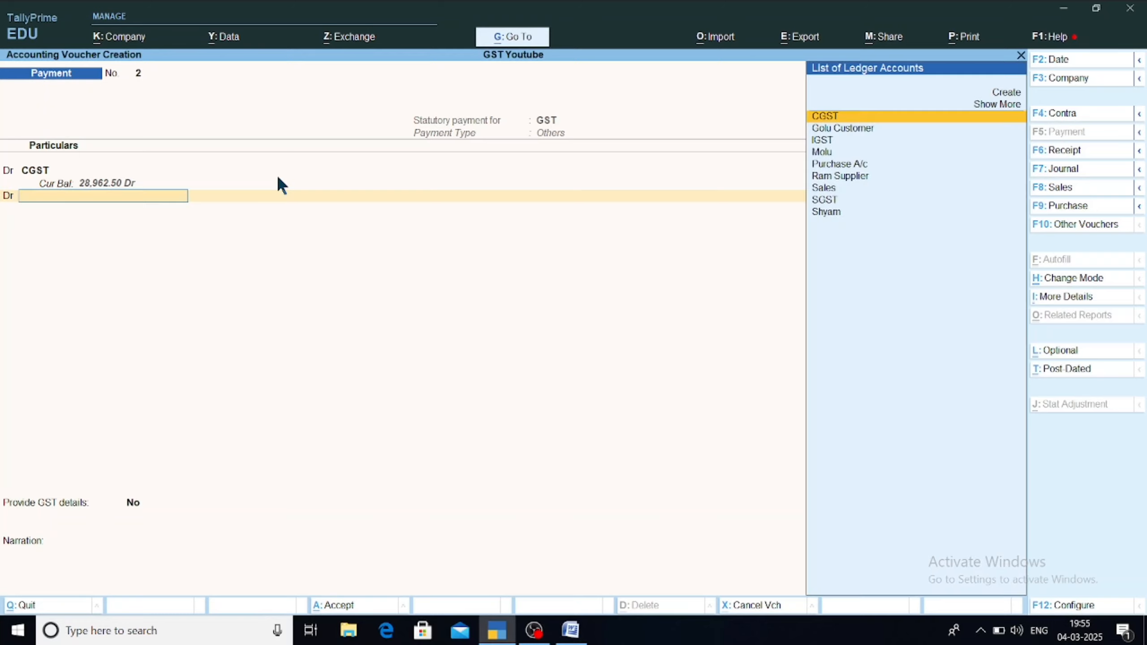
key("Down")
key("Down")
key("Down")
key("Down")
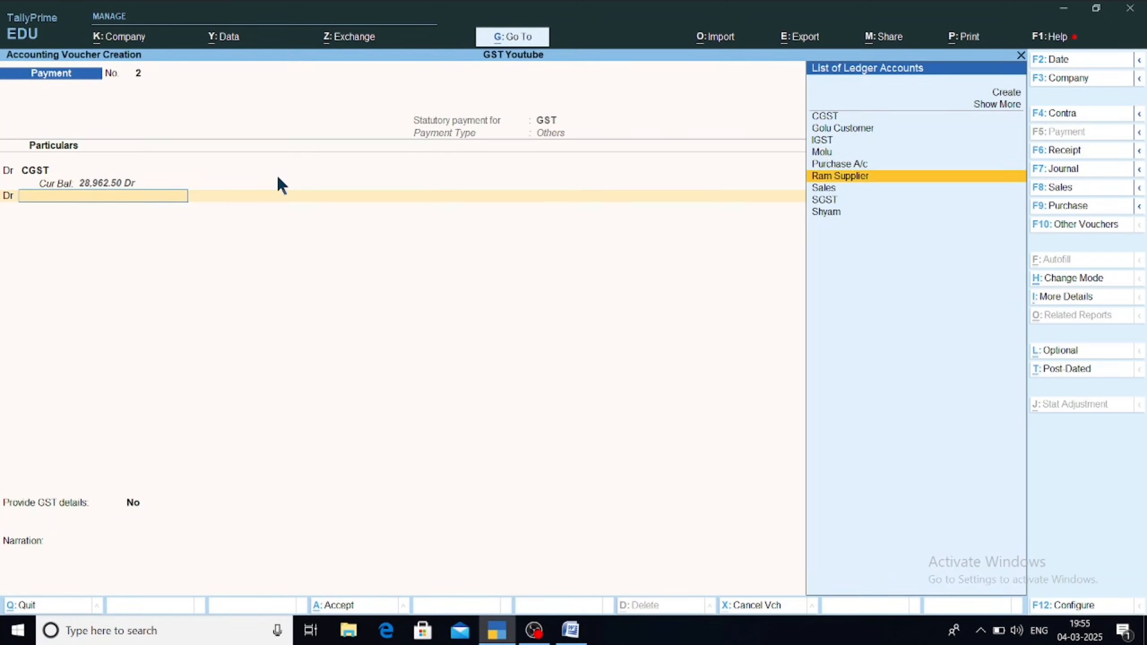
key("Return")
type("2000")
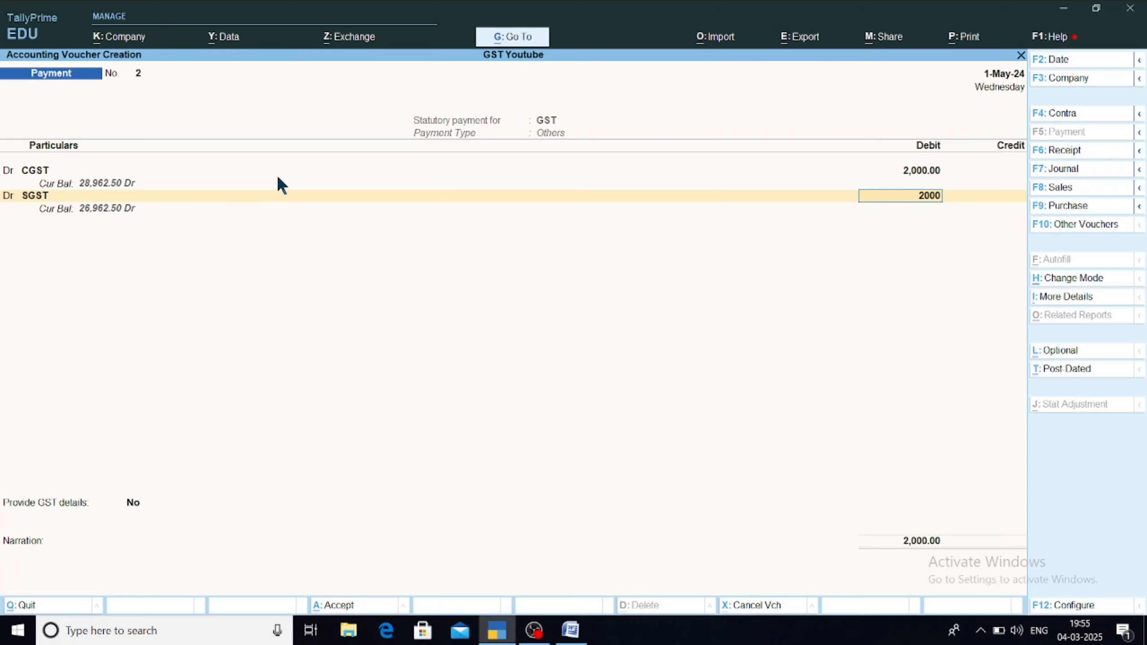
key("Return")
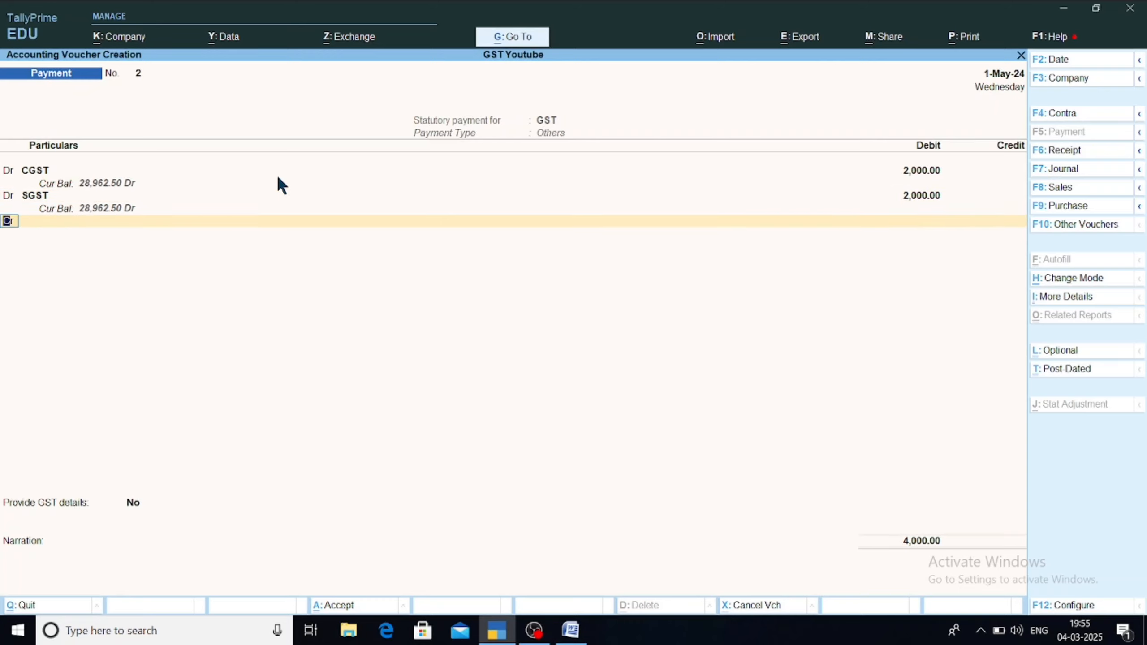
Add a third debit line for the IGST ledger with 5,000 in the payment voucher.
key("d")
key("Return")
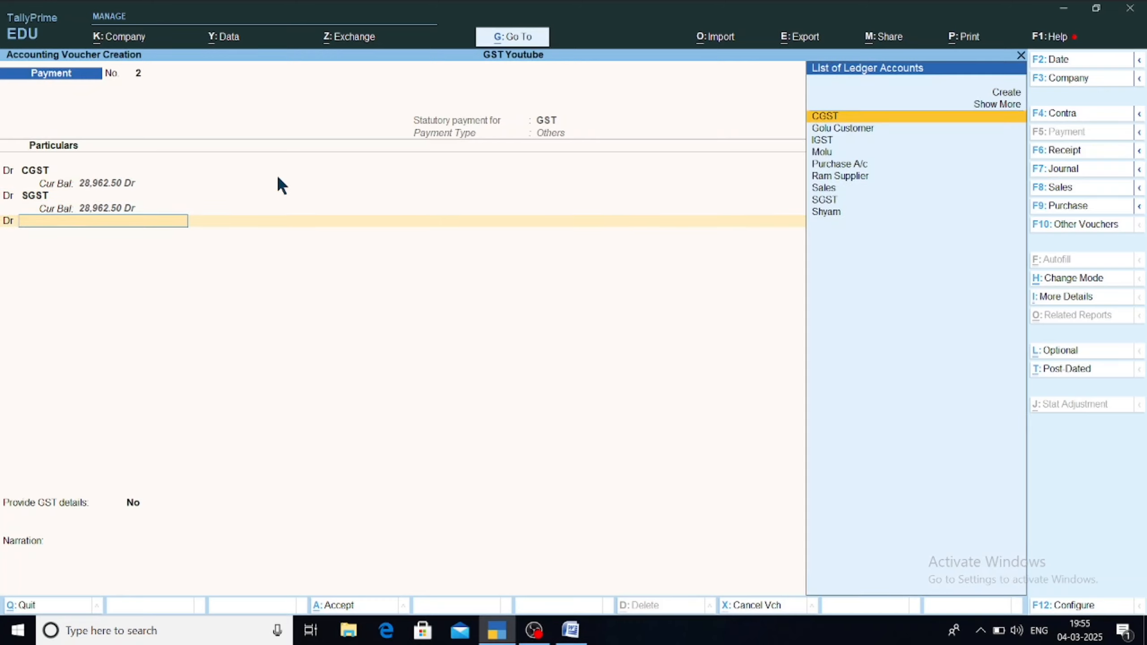
key("Down")
key("Down")
key("Return")
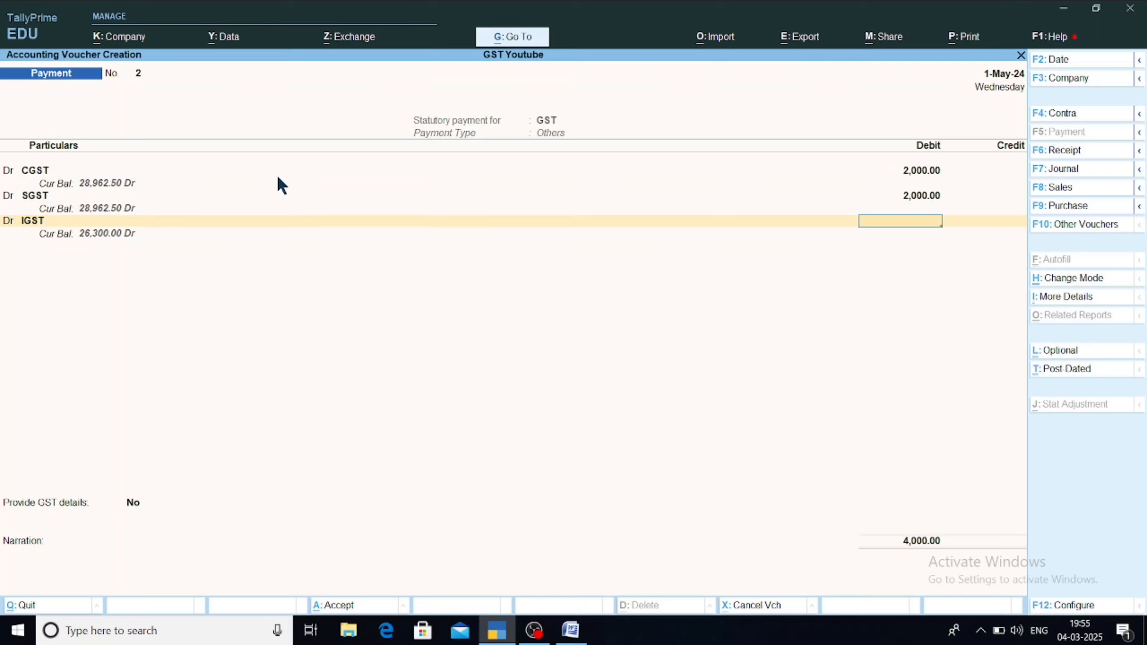
type("5000")
key("Return")
Create a new ledger named Sbi Current A/c under Bank Accounts from the voucher's credit line.
key("Return")
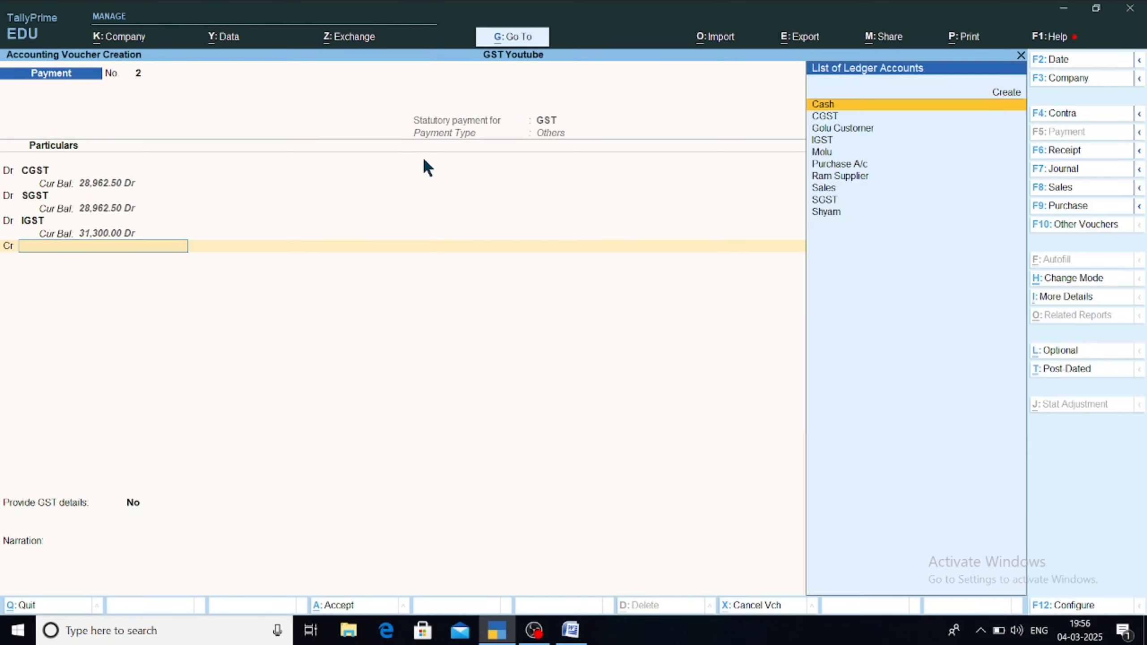
key("Down")
key("Down")
key("Down")
key("Down")
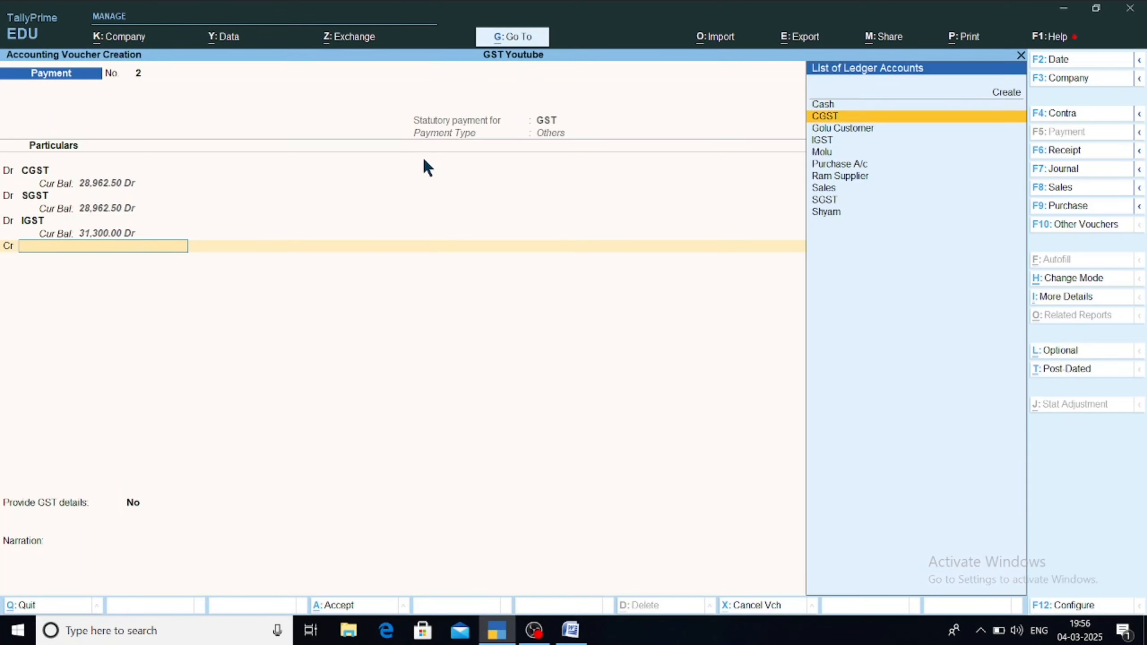
key("Up")
key("Up")
key("Up")
key("Up")
key("Up")
key("Return")
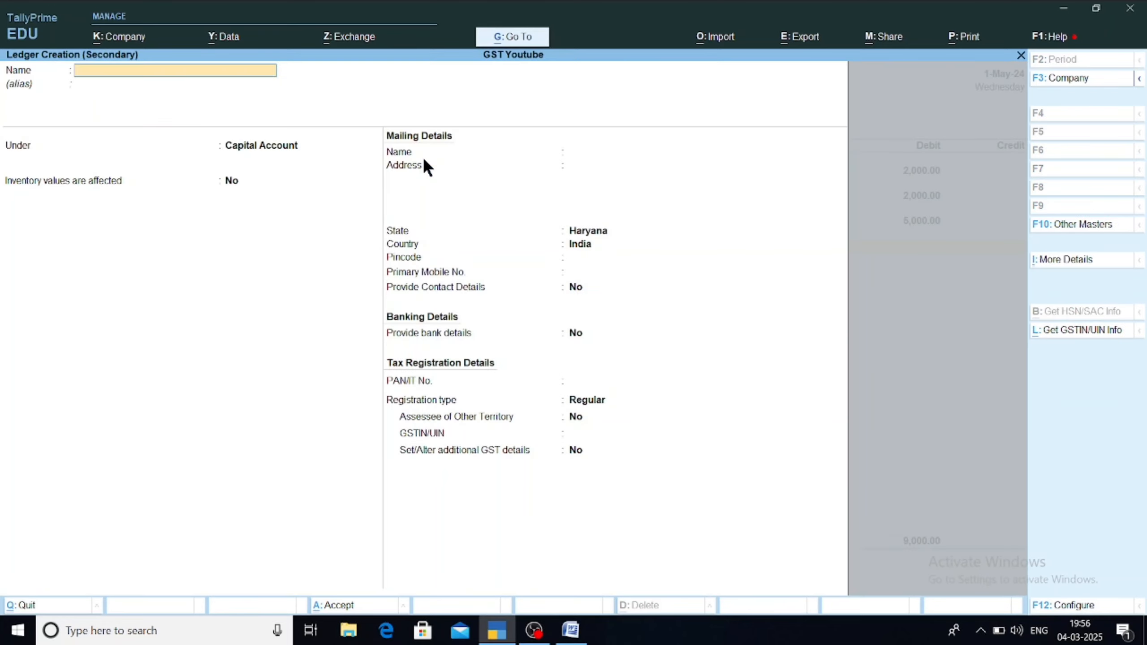
type("Sbi Current A/c")
key("Return")
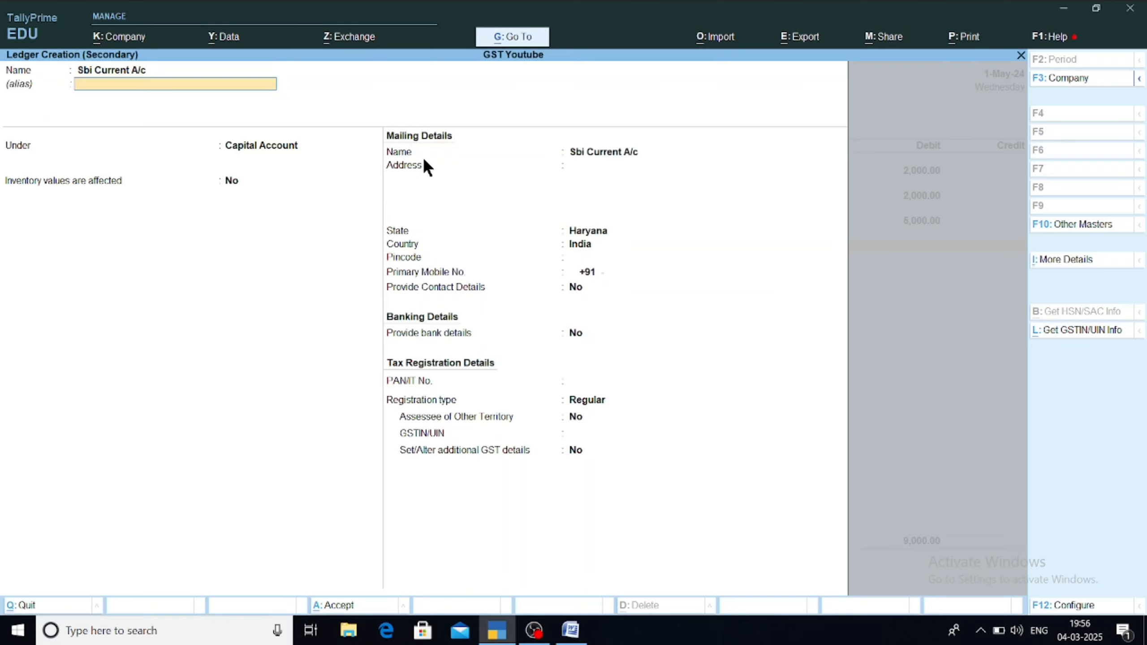
key("Return")
type("Ban")
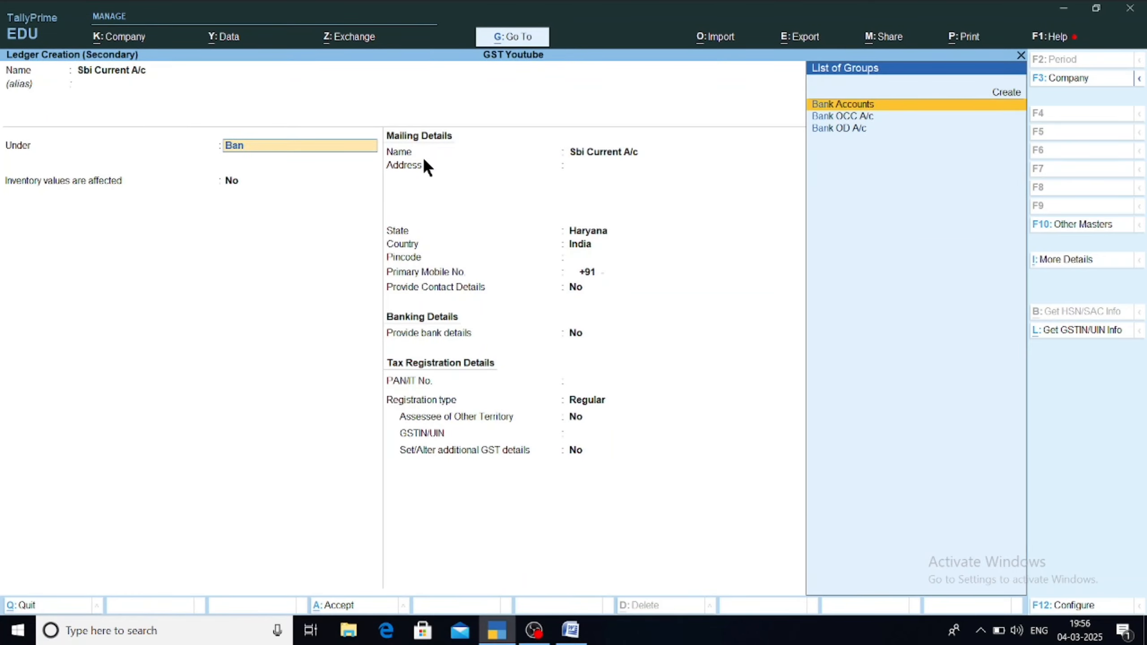
key("Return")
Enter the bank ledger's account number, IFS code 24, SWIFT code 551 and branch 54, and save the ledger.
type("5865")
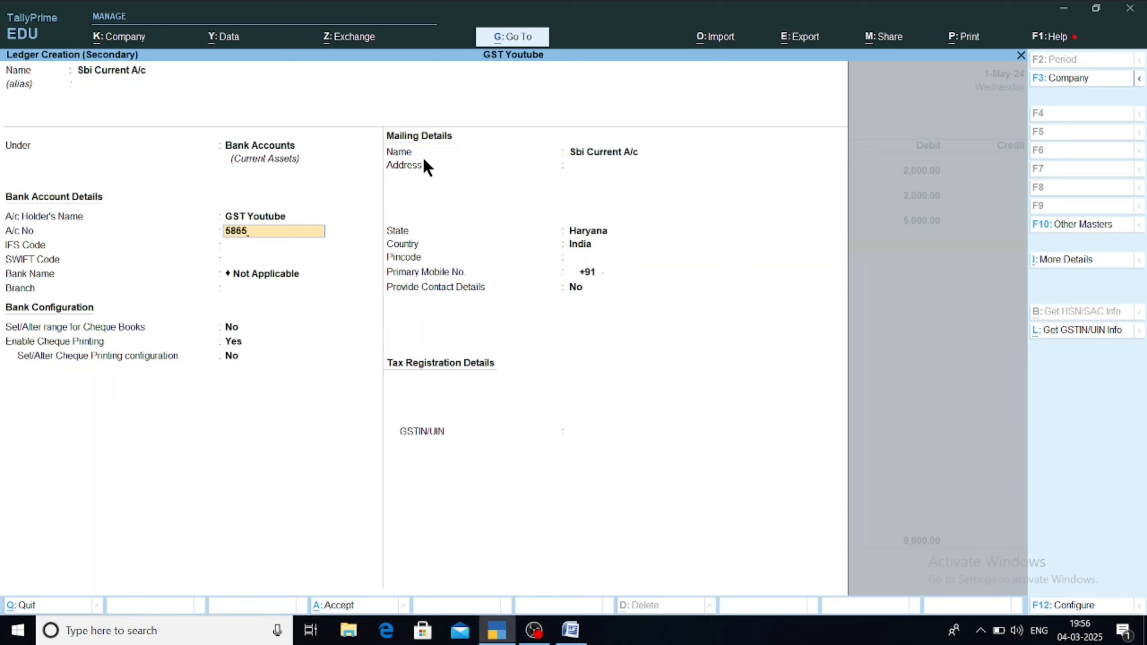
key("Return")
type("24")
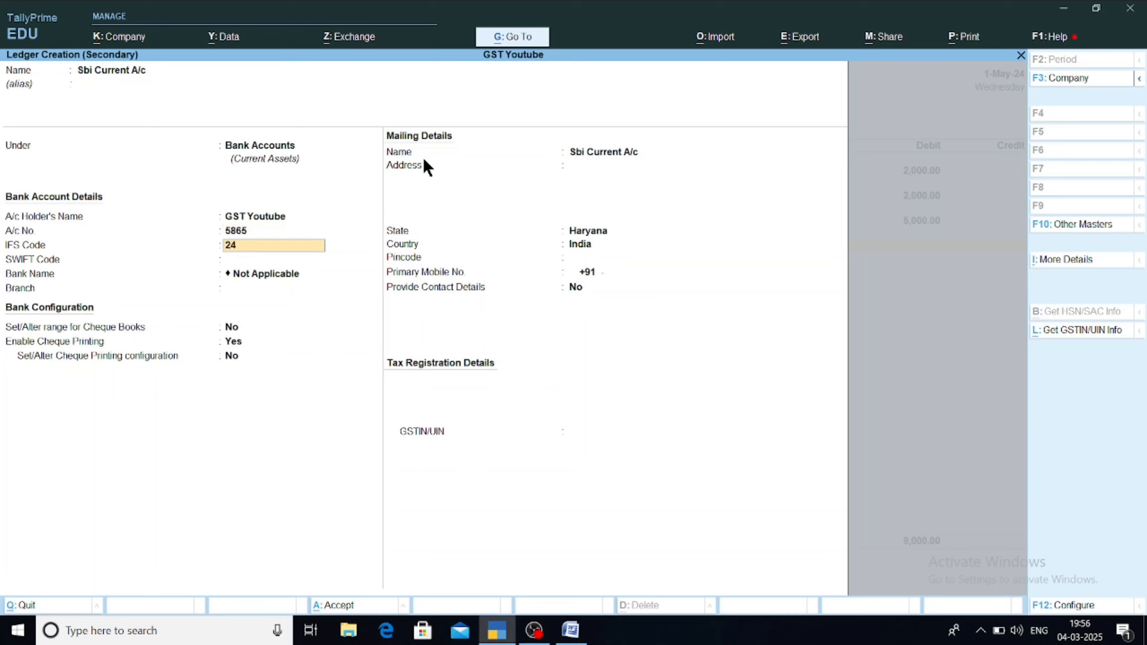
key("Return")
type("551")
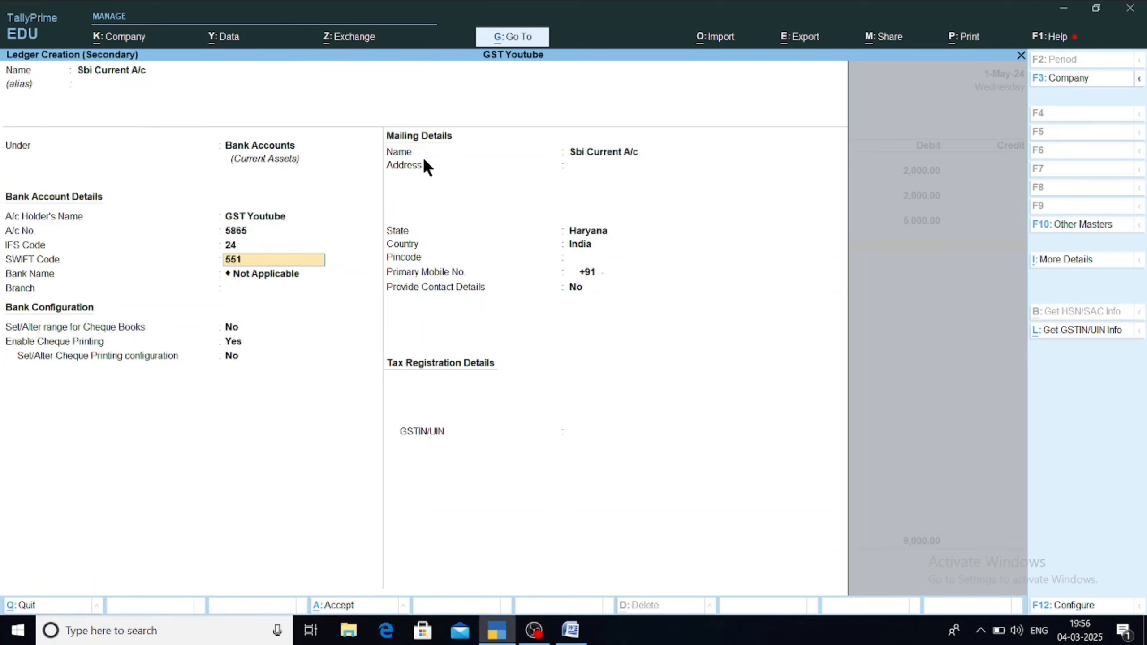
key("Return")
key("Return")
type("54")
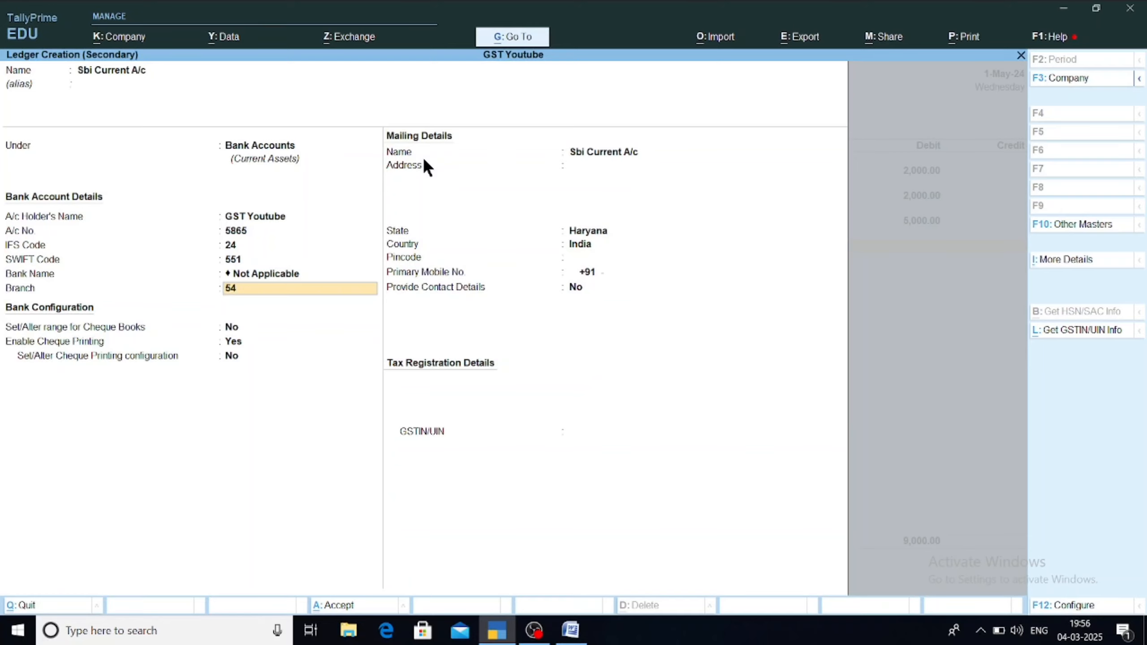
key("Return")
key("Return")
key("Return")
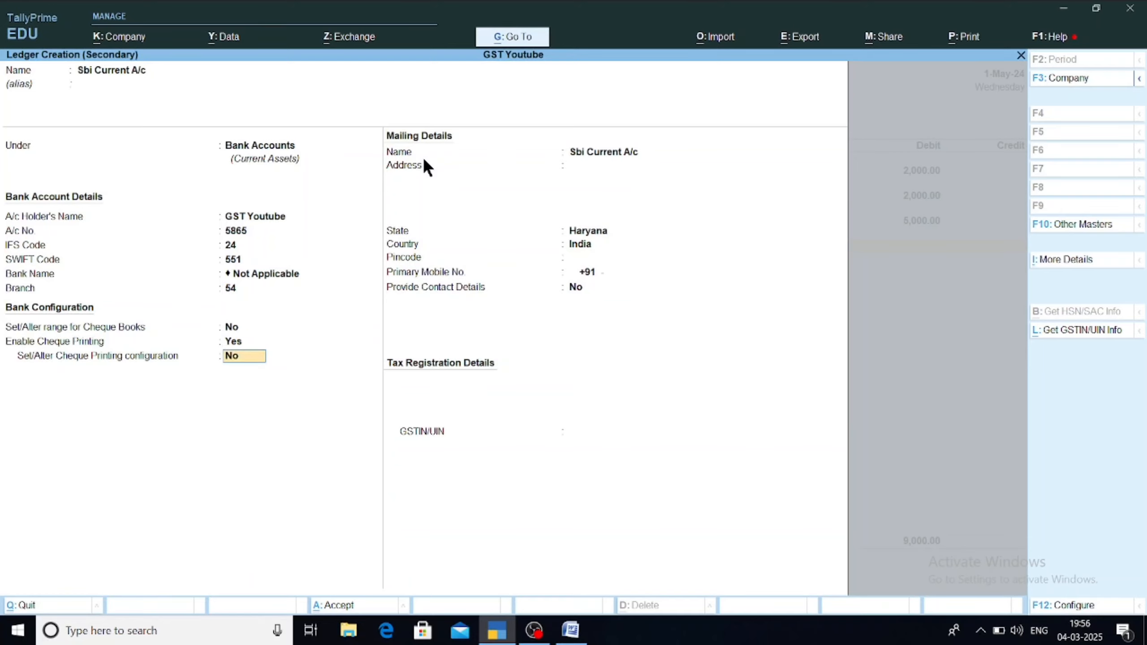
key("Return")
key("ctrl")
key("ctrl+a")
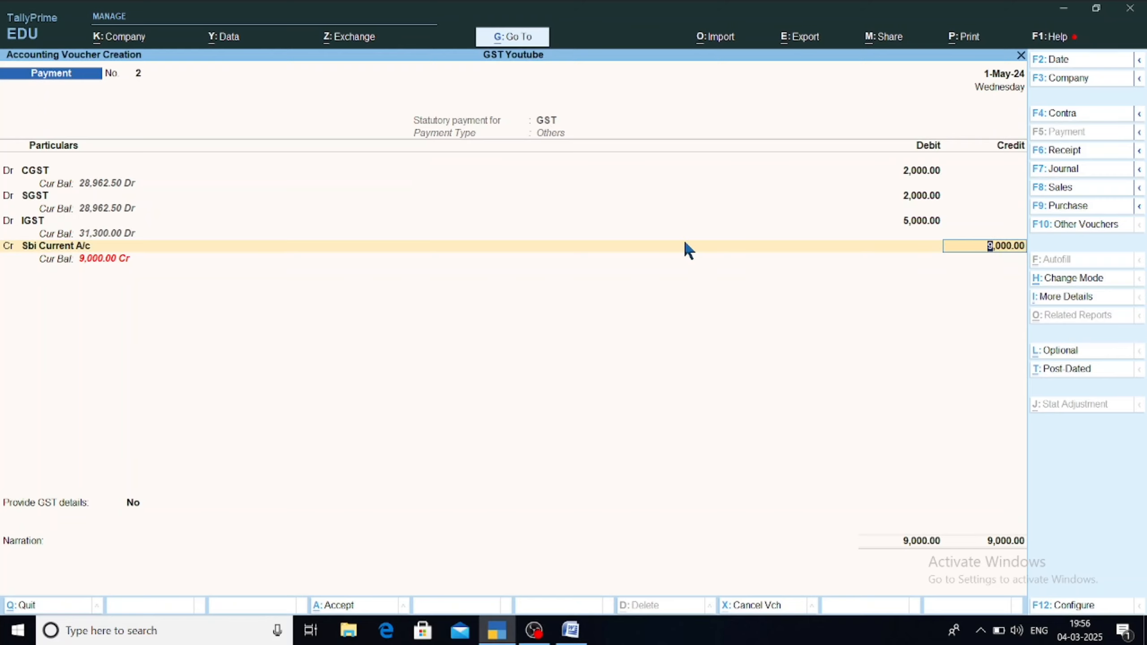
Credit Sbi Current A/c with 9,000 and allocate it as a cheque with instrument number 15662, leaving the remarks blank.
key("Return")
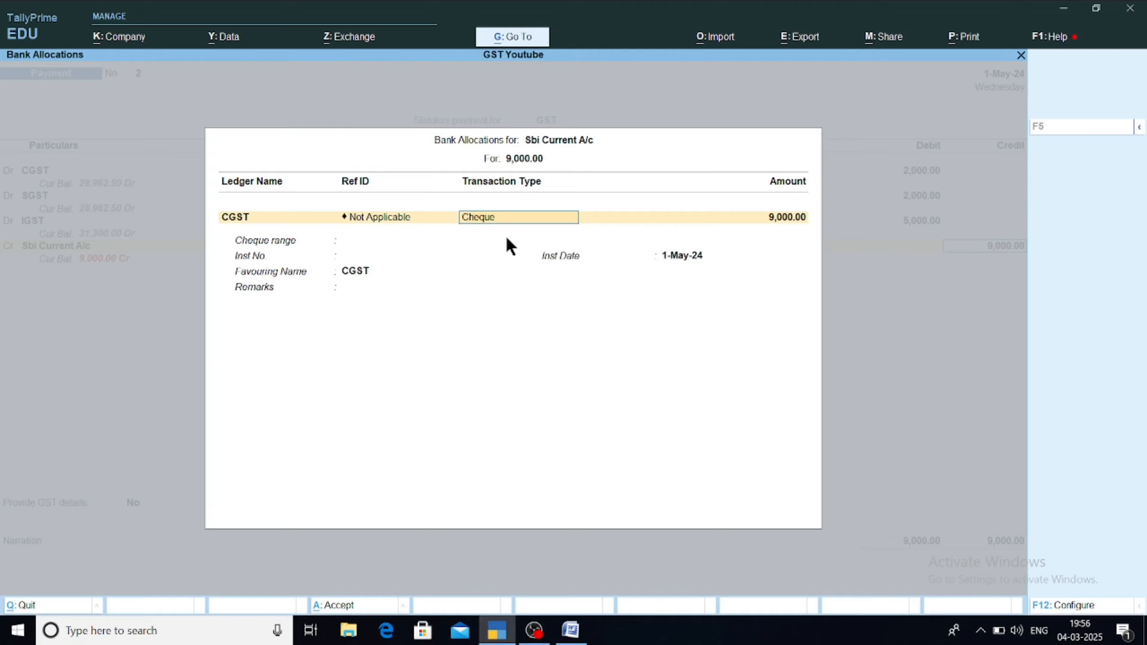
key("Return")
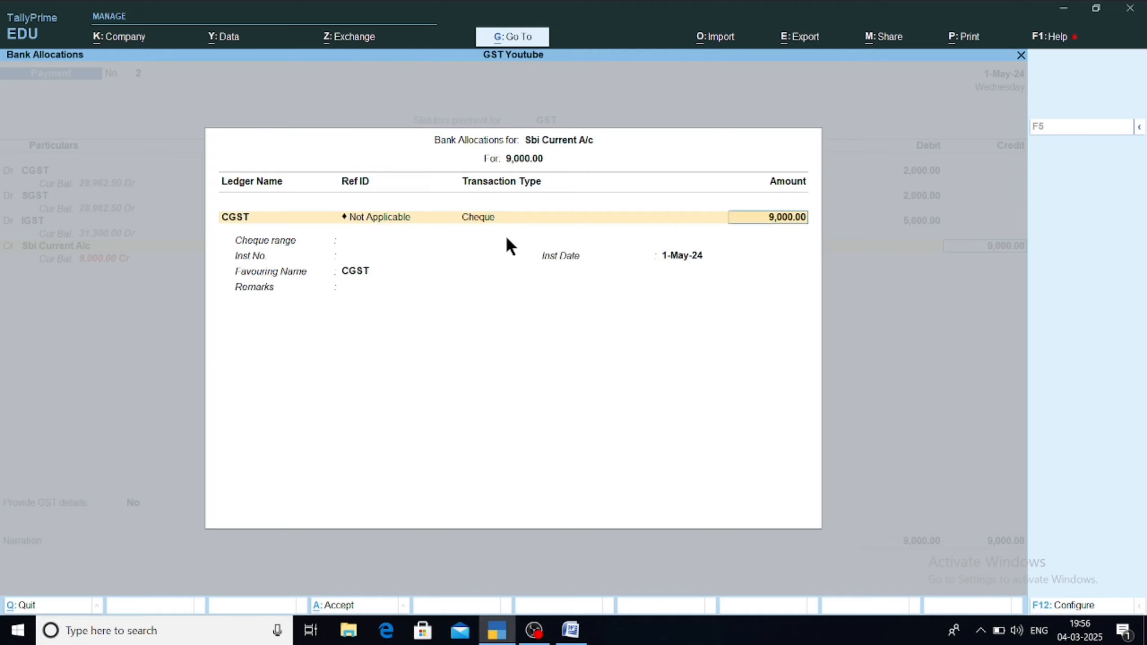
key("Return")
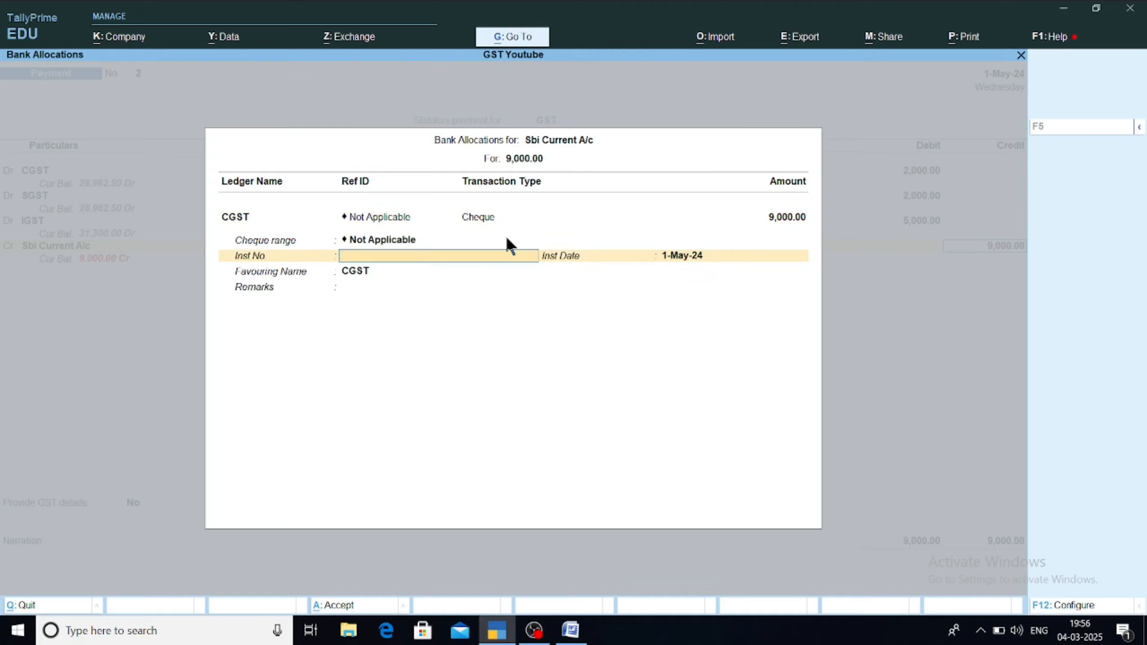
type("15662")
key("Return")
key("Return")
key("Return")
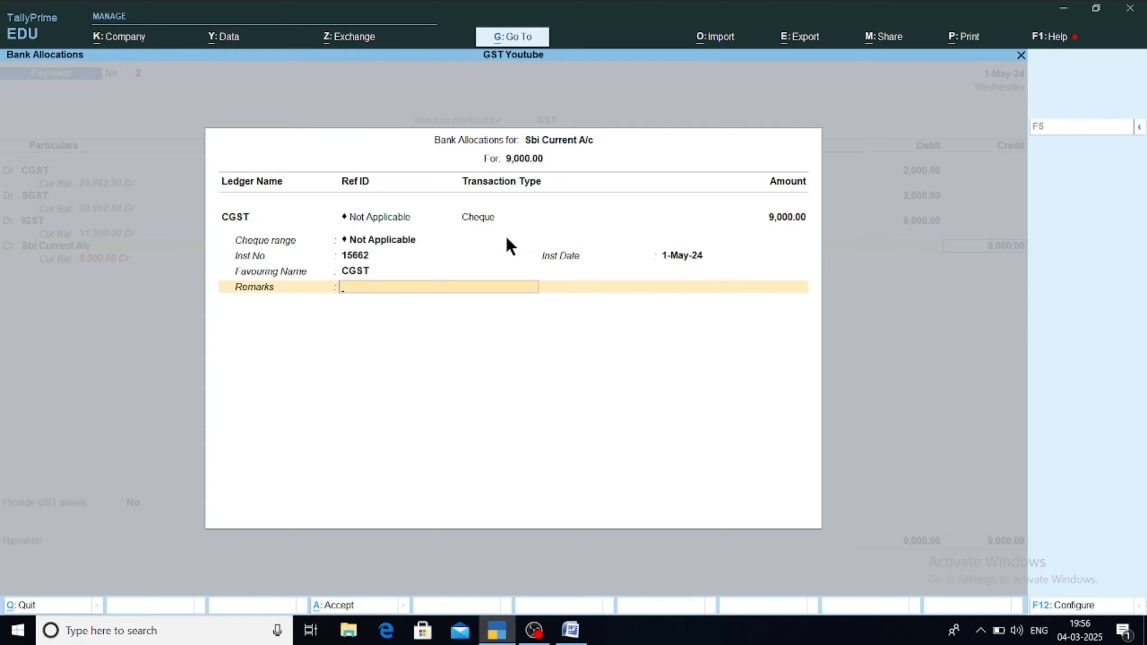
key("Return")
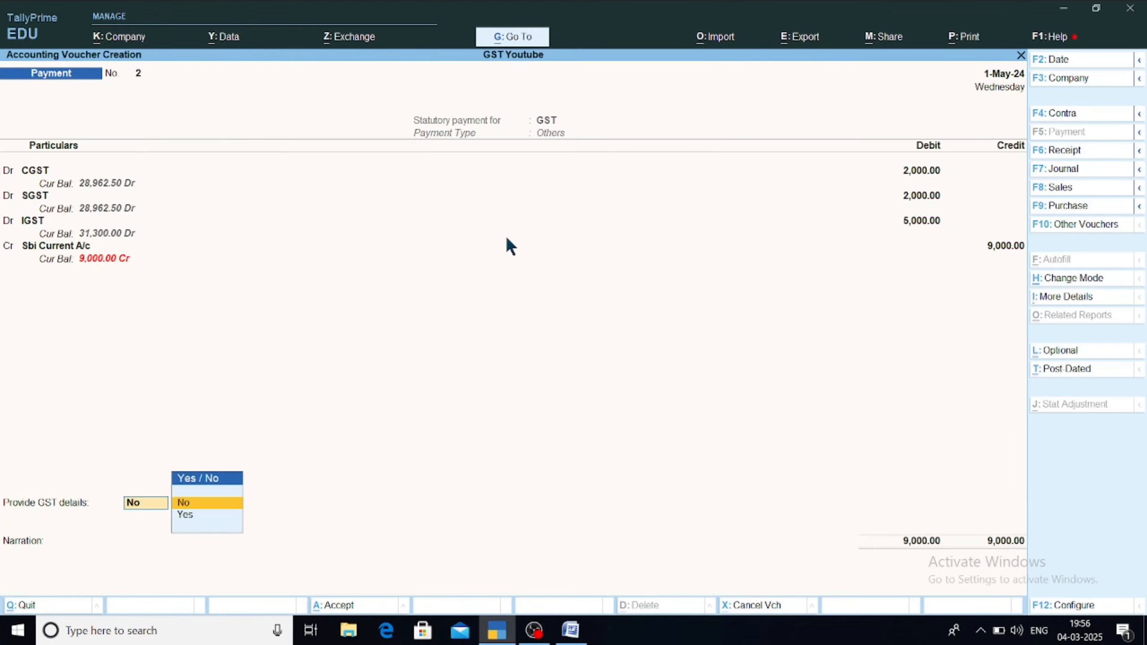
key("Down")
key("Return")
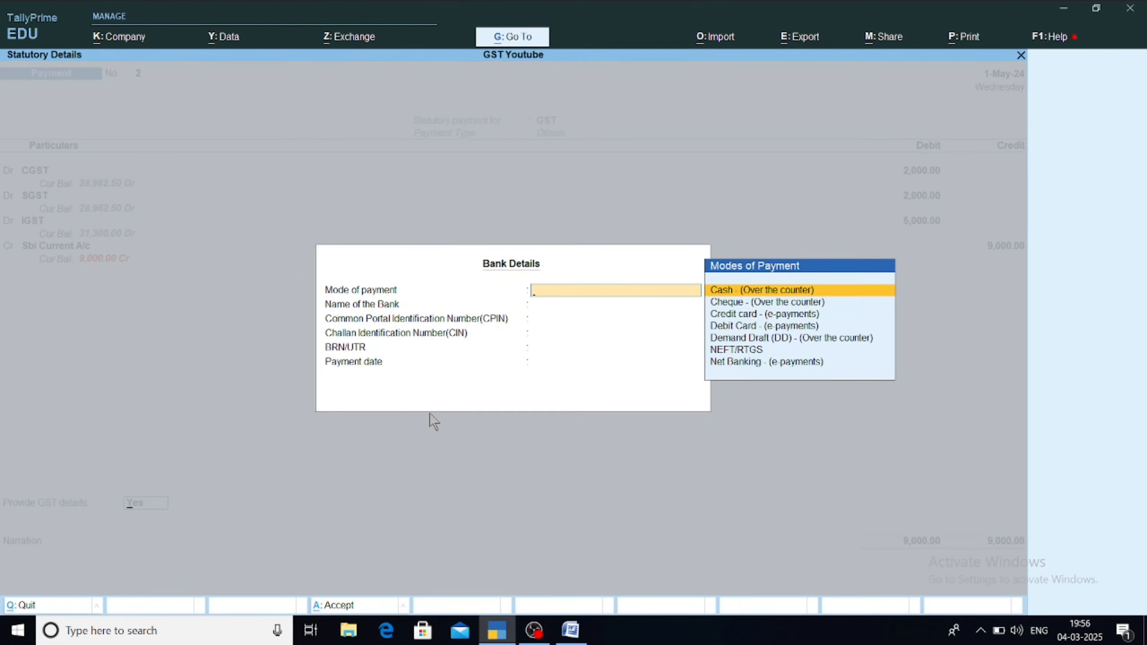
key("Escape")
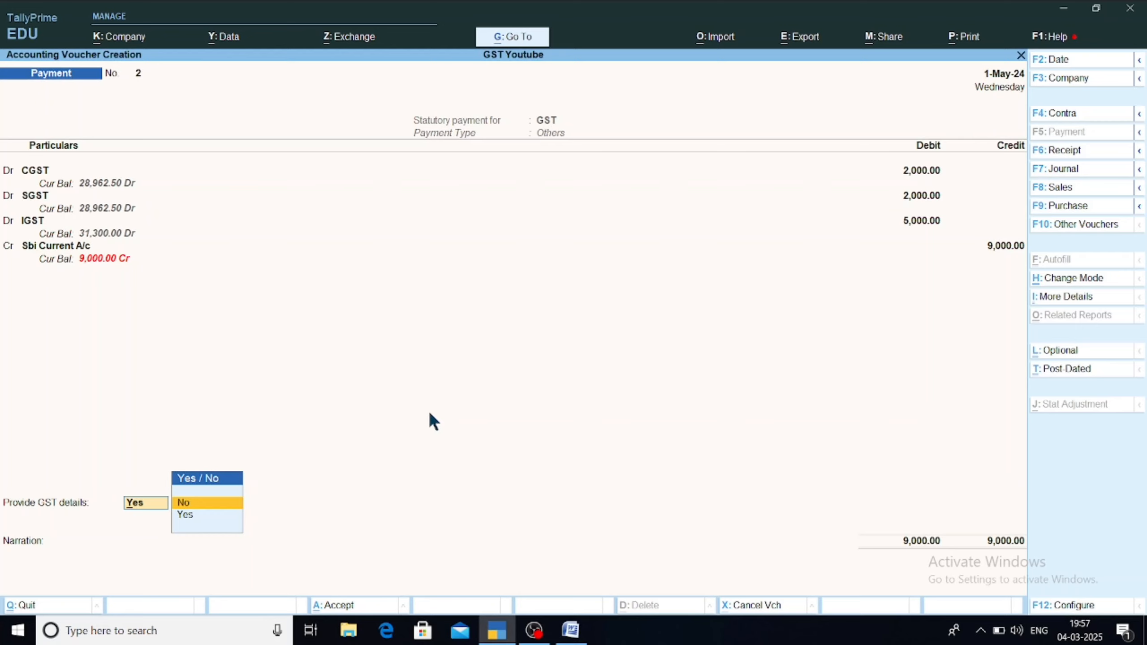
Enable providing GST details for the payment voucher and set the mode of payment to Net Banking - (e-payments).
key("Down")
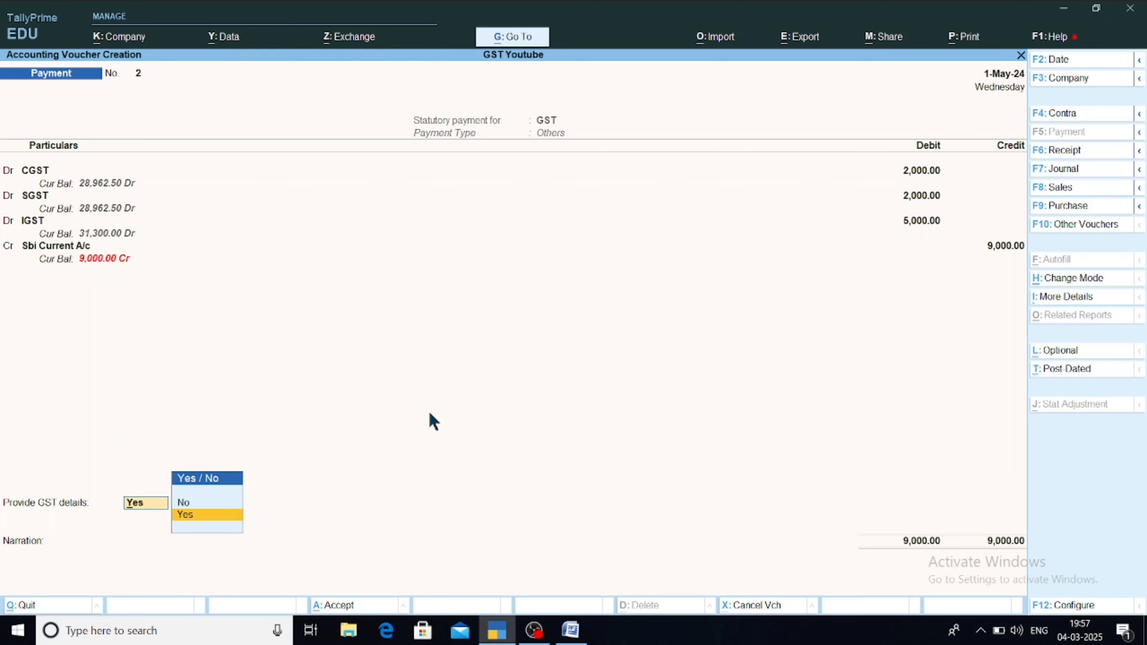
key("Return")
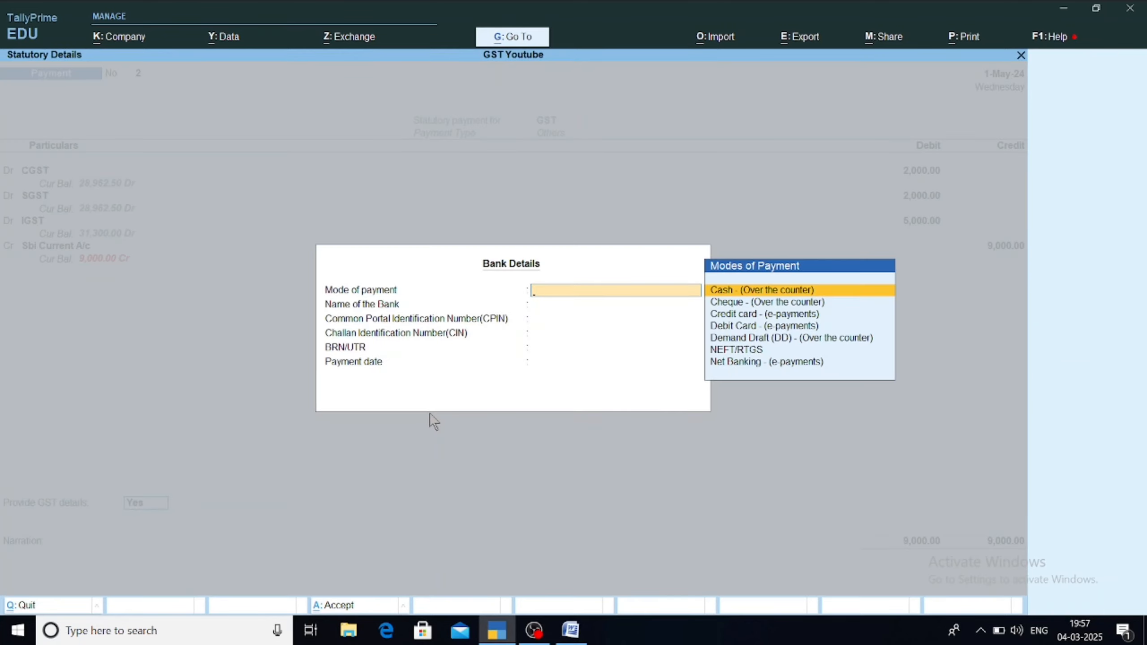
key("Down")
key("Down")
key("Up")
key("Up")
key("Down")
key("Down")
key("Down")
key("Down")
key("Down")
key("Down")
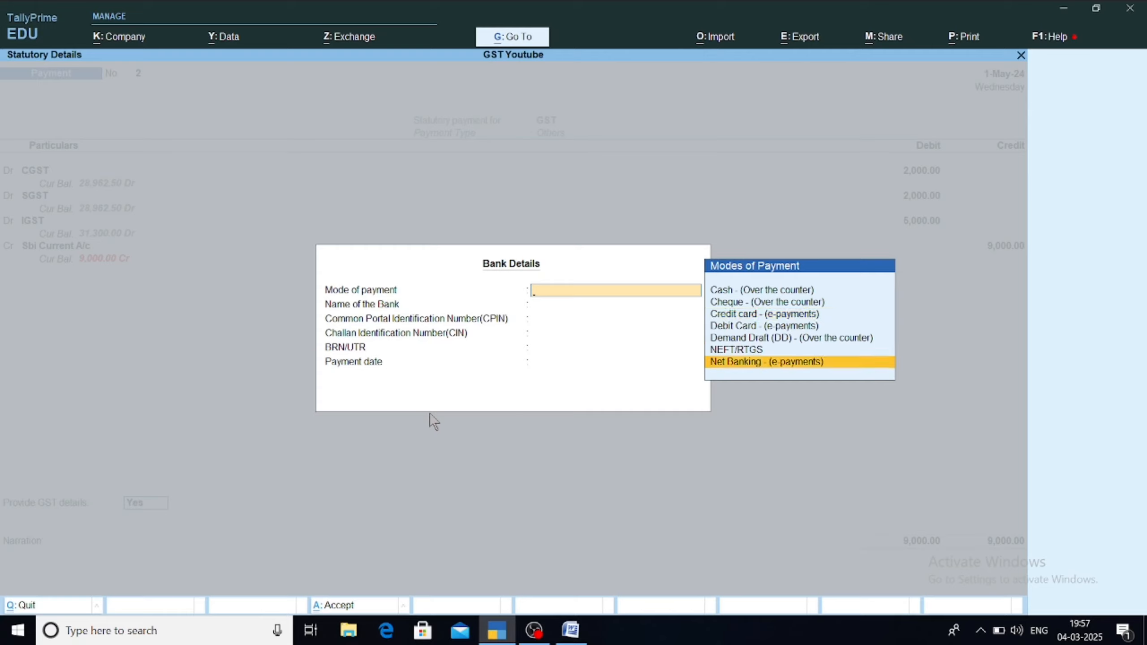
key("Return")
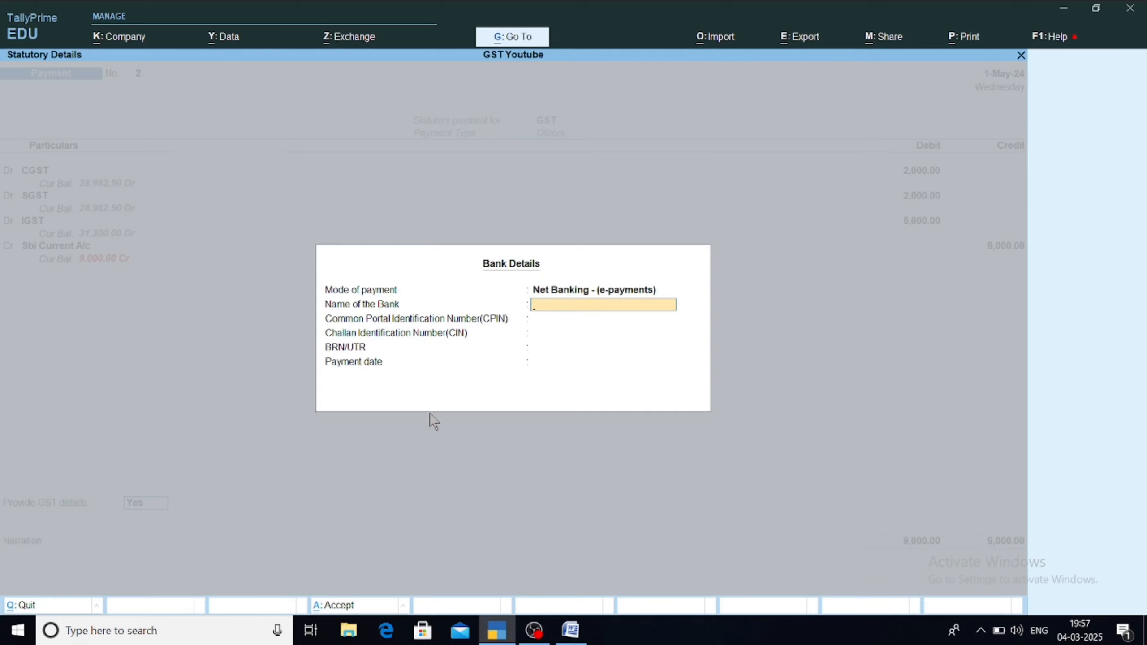
Enter Sbi as the bank name, leave CPIN, CIN and BRN/UTR blank, and set the payment date to 1-5.
type("A")
key("BackSpace")
type("Sbi")
key("Return")
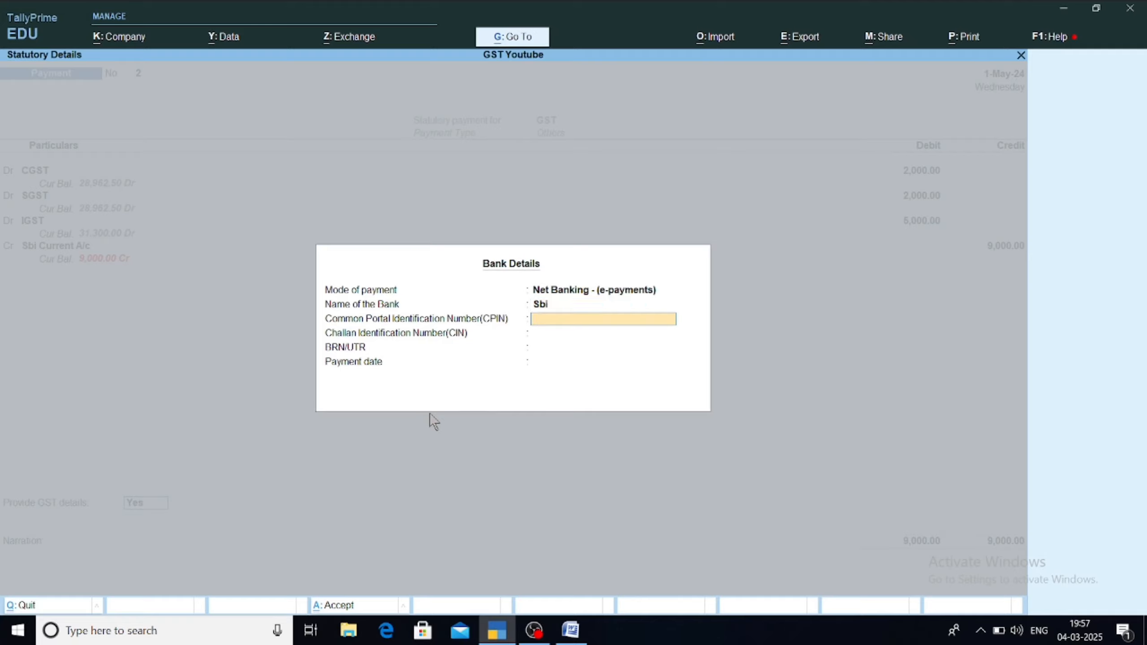
key("Return")
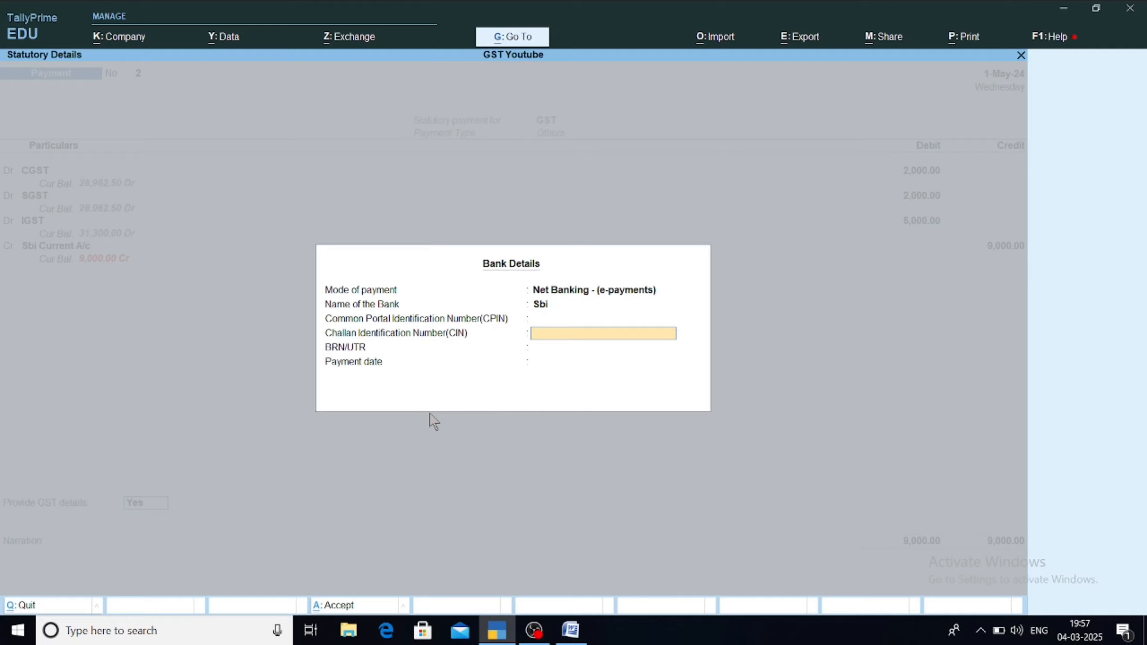
key("Return")
key("Return")
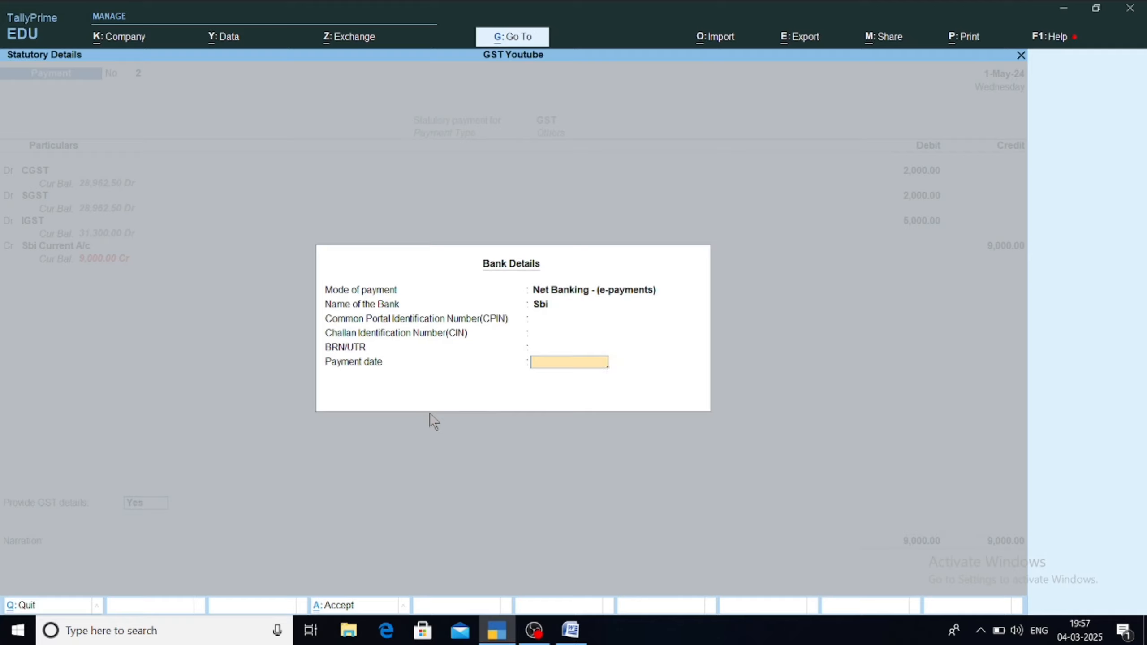
type("1-5")
key("Return")
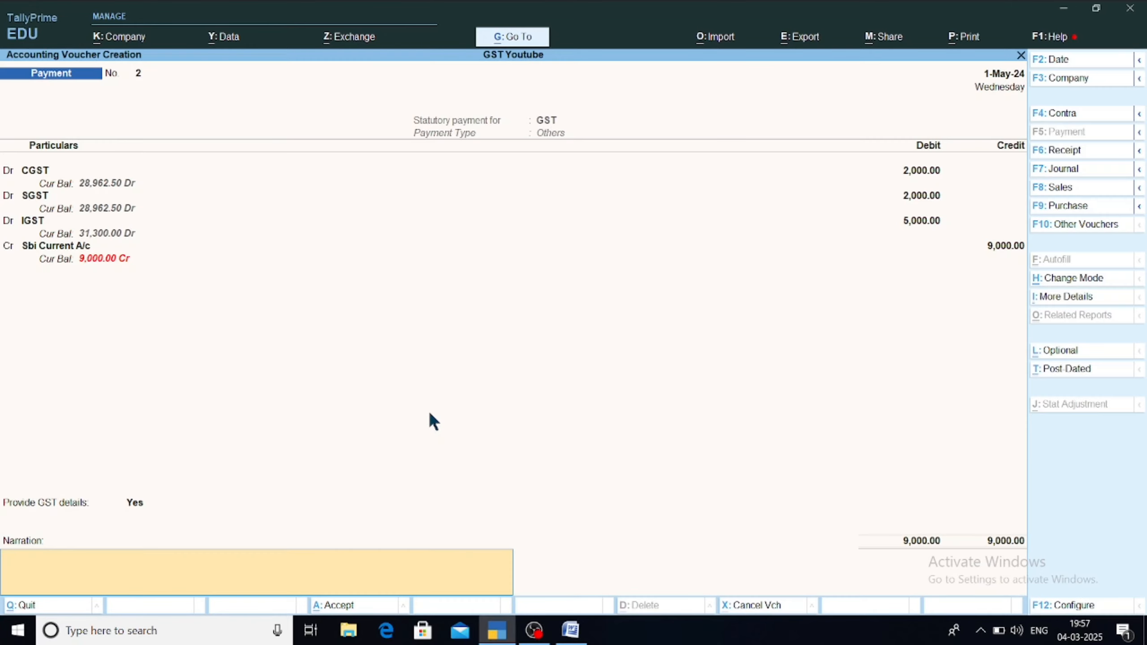
Add the narration "payment of gst", save the payment voucher and return to the Gateway of Tally.
type("payment of gst")
key("Return")
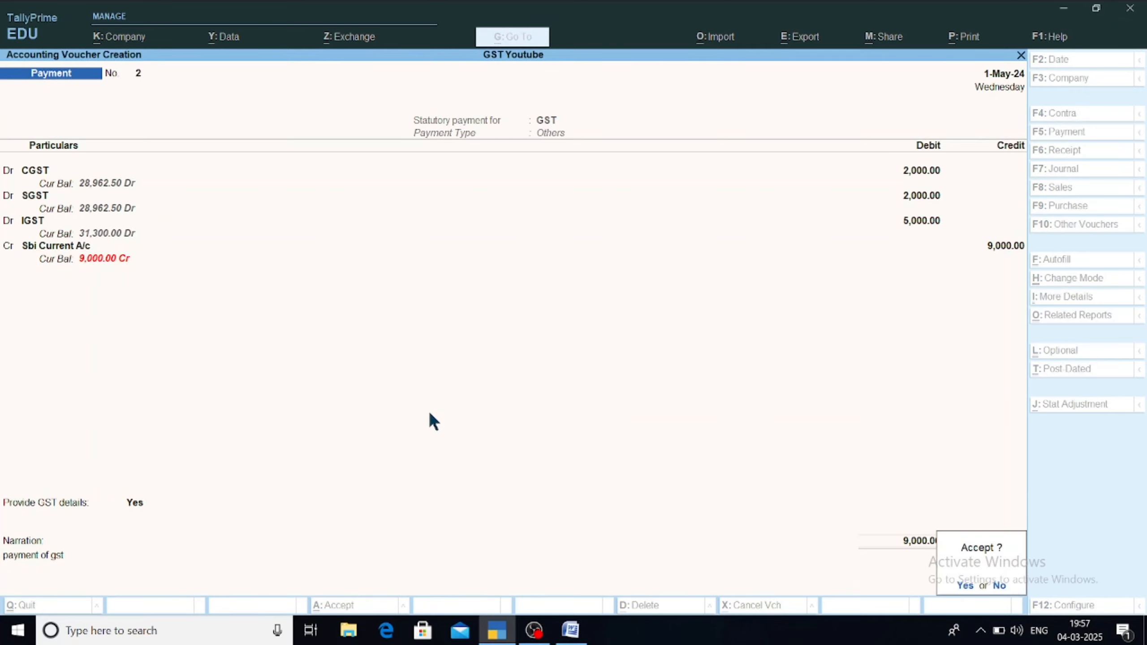
key("y")
key("Escape")
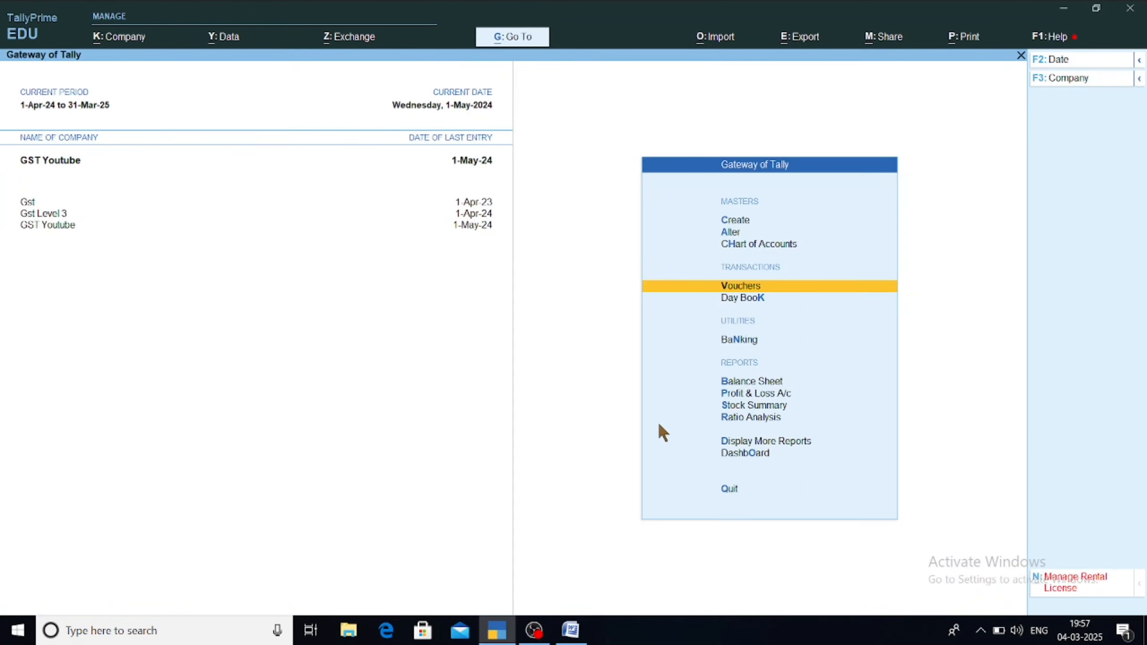
Open the list of GST Reports under Display More Reports.
key("Down")
key("Down")
key("Down")
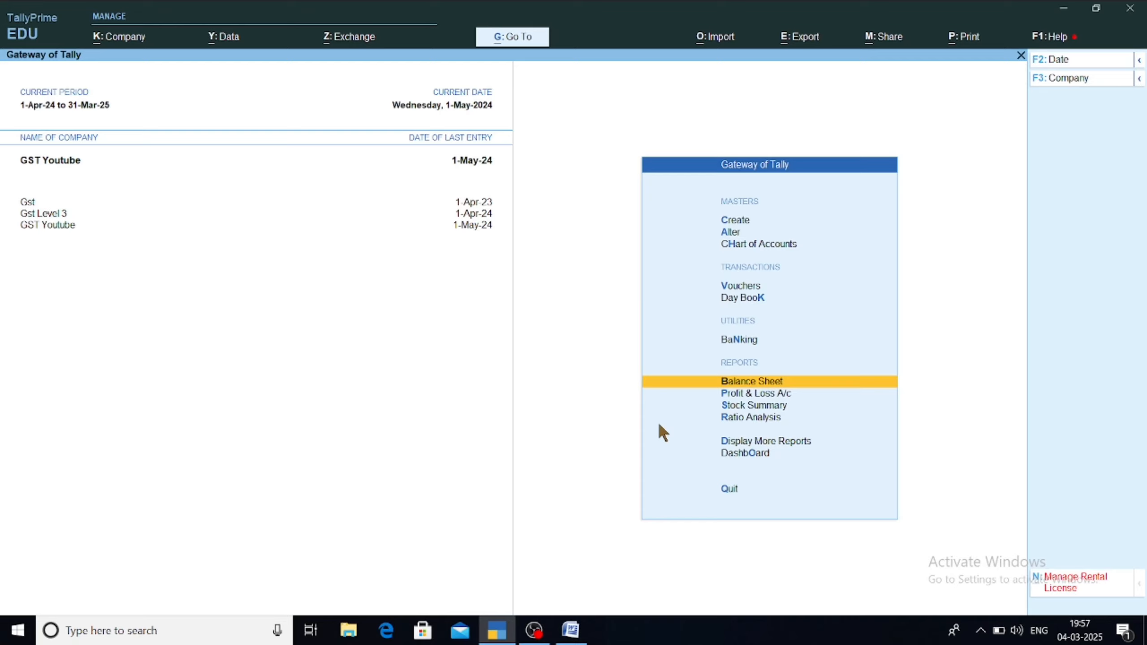
key("Down")
key("Down")
key("Down")
key("Down")
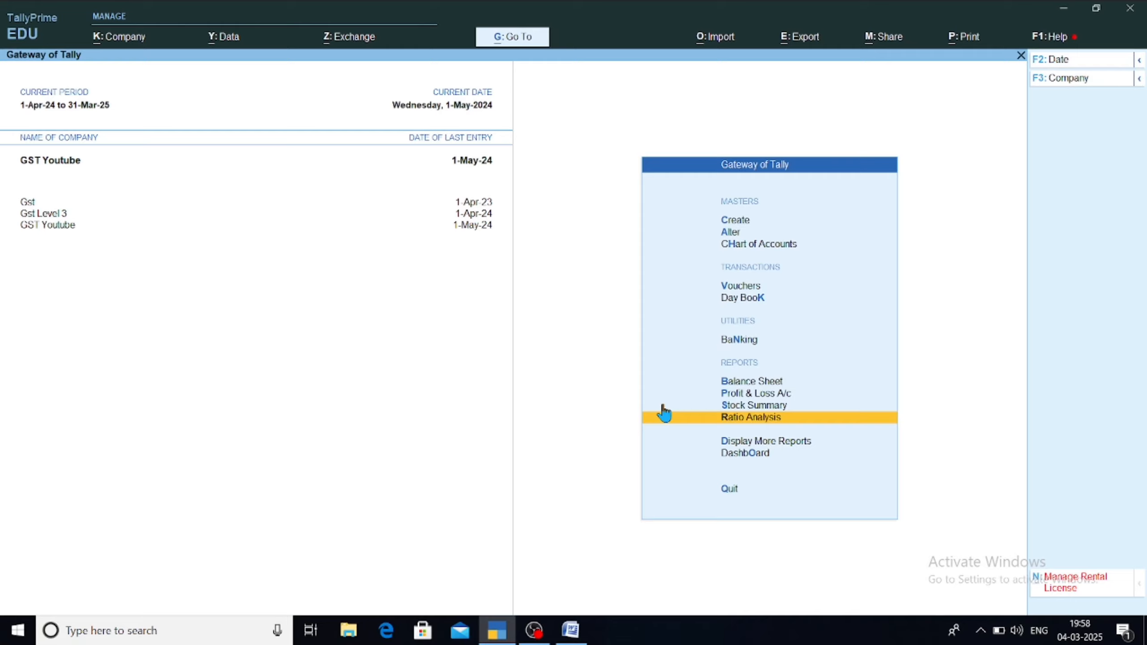
key("Down")
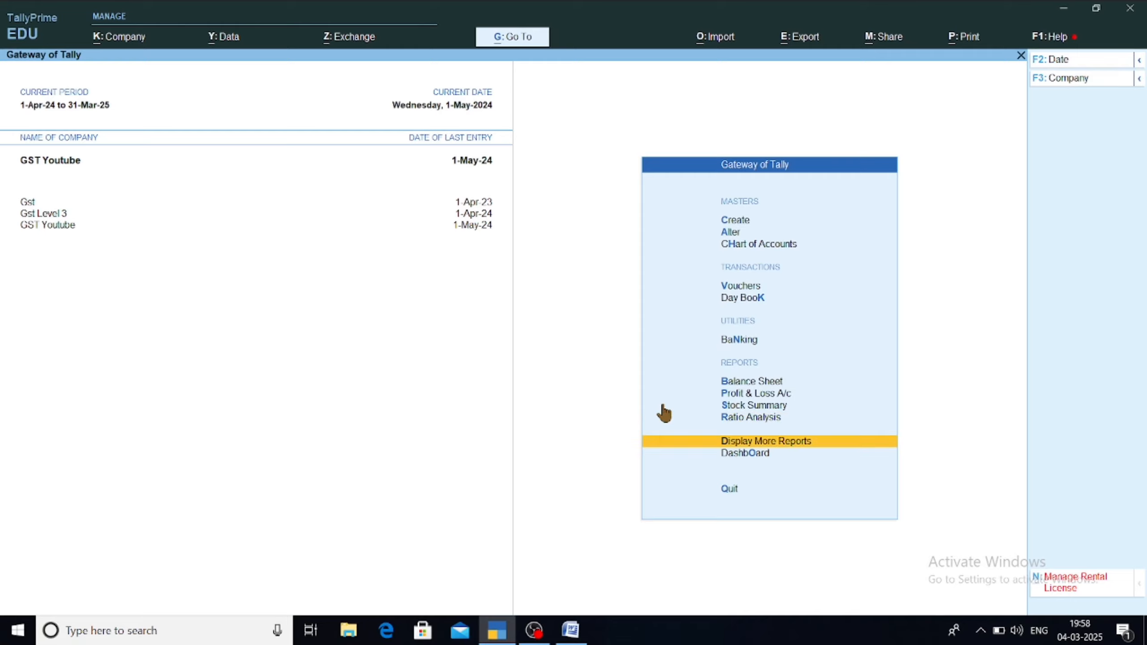
key("Return")
key("Down")
key("Down")
key("Down")
key("Down")
key("Down")
key("Down")
key("Down")
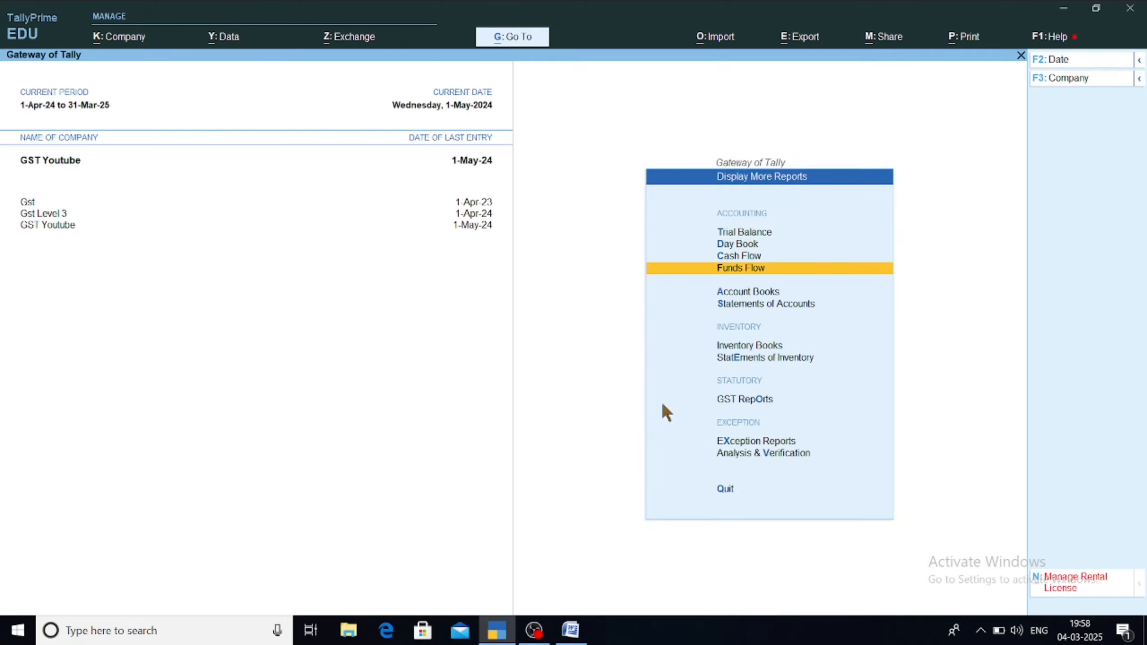
key("Down")
key("Down")
key("Up")
key("Return")
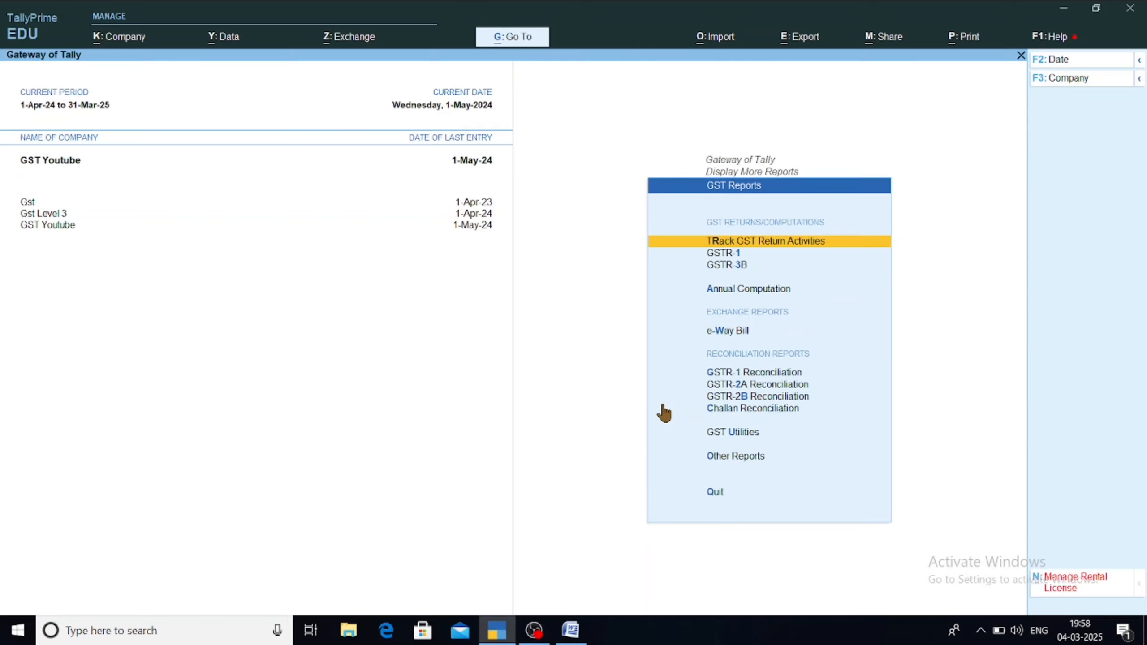
Open the Challan Reconciliation report from the reconciliation reports.
key("Down")
key("Down")
key("Down")
key("Down")
key("Down")
key("Down")
key("Down")
key("Down")
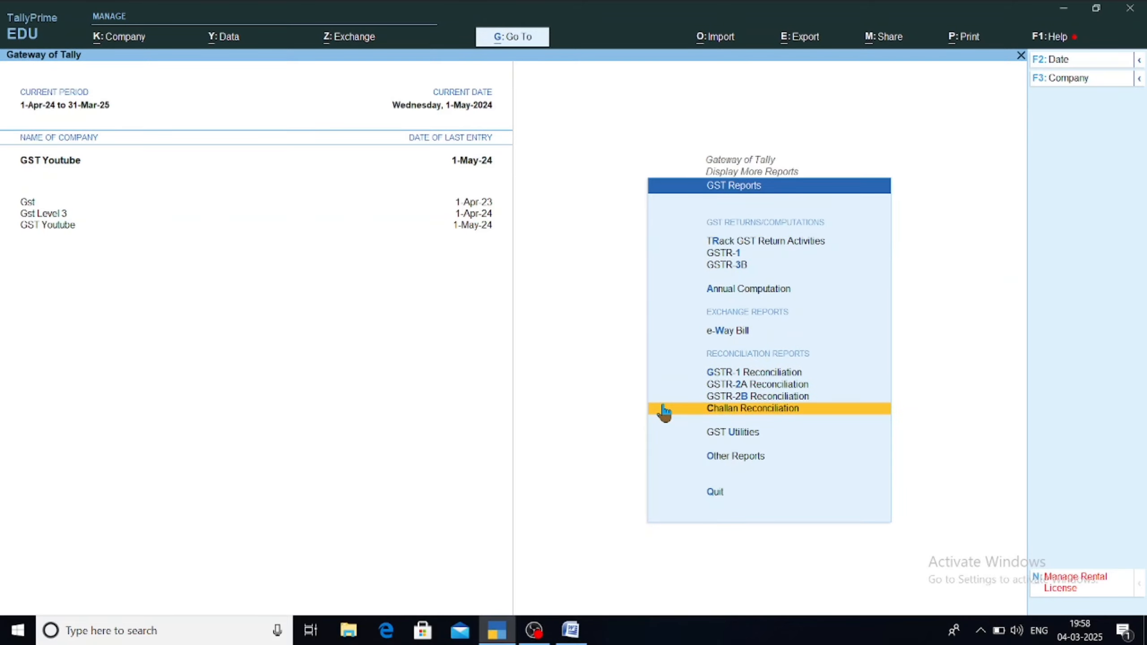
key("Return")
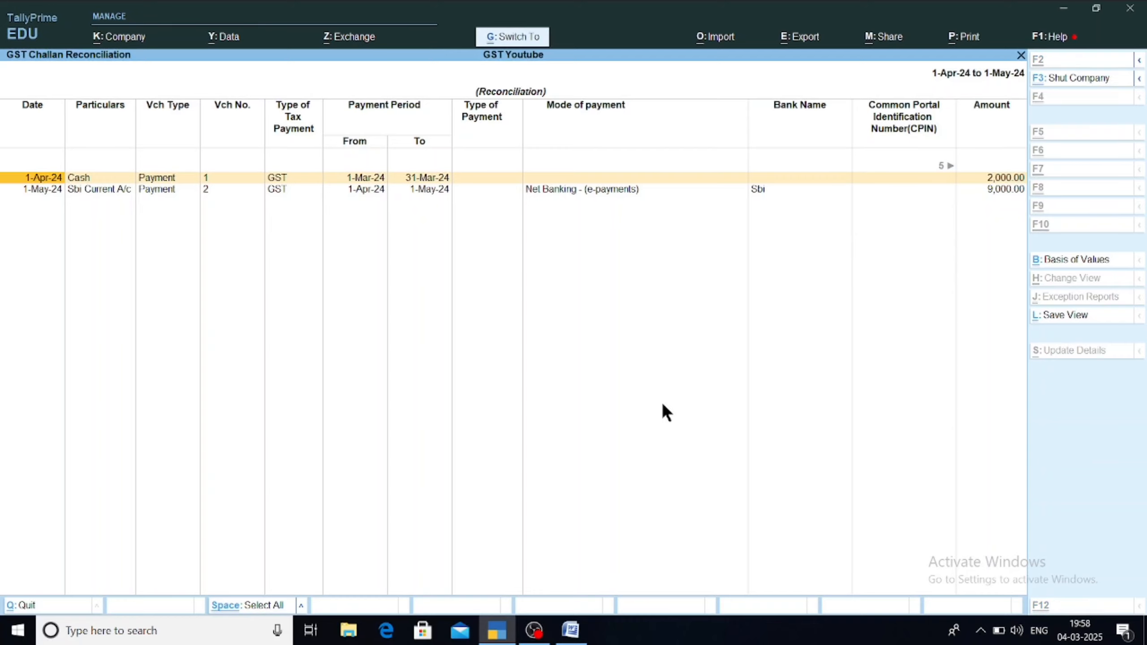
Toggle "Include transactions having Challan details" in the report's basis of values and accept the configuration.
key("ctrl+b")
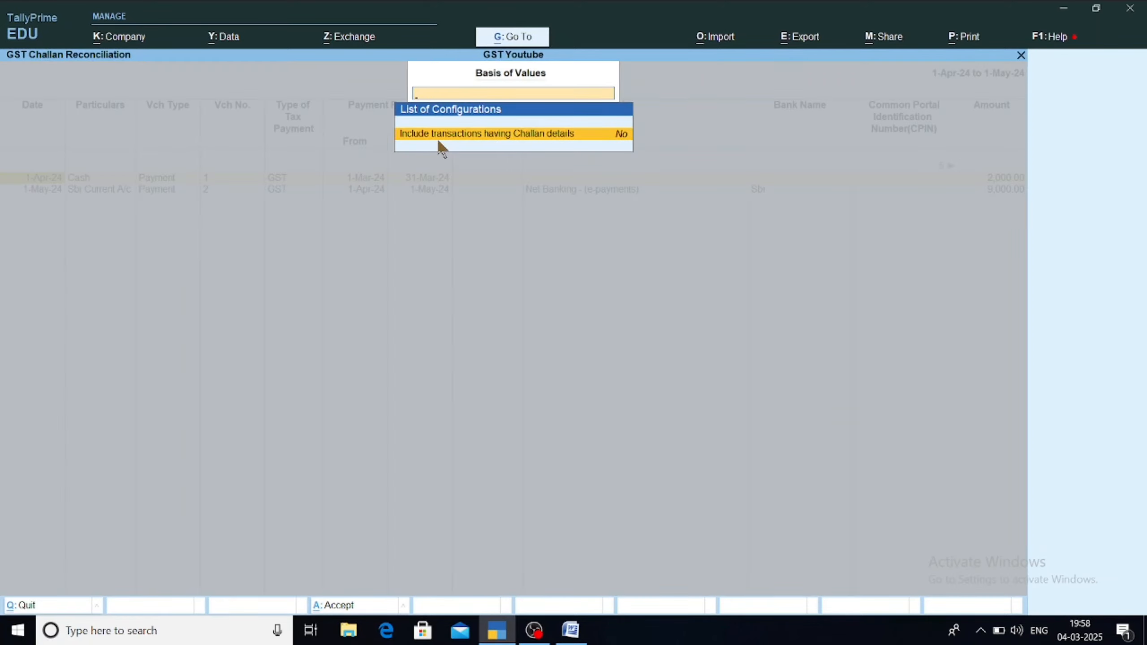
left_click(552, 136)
key("ctrl+a")
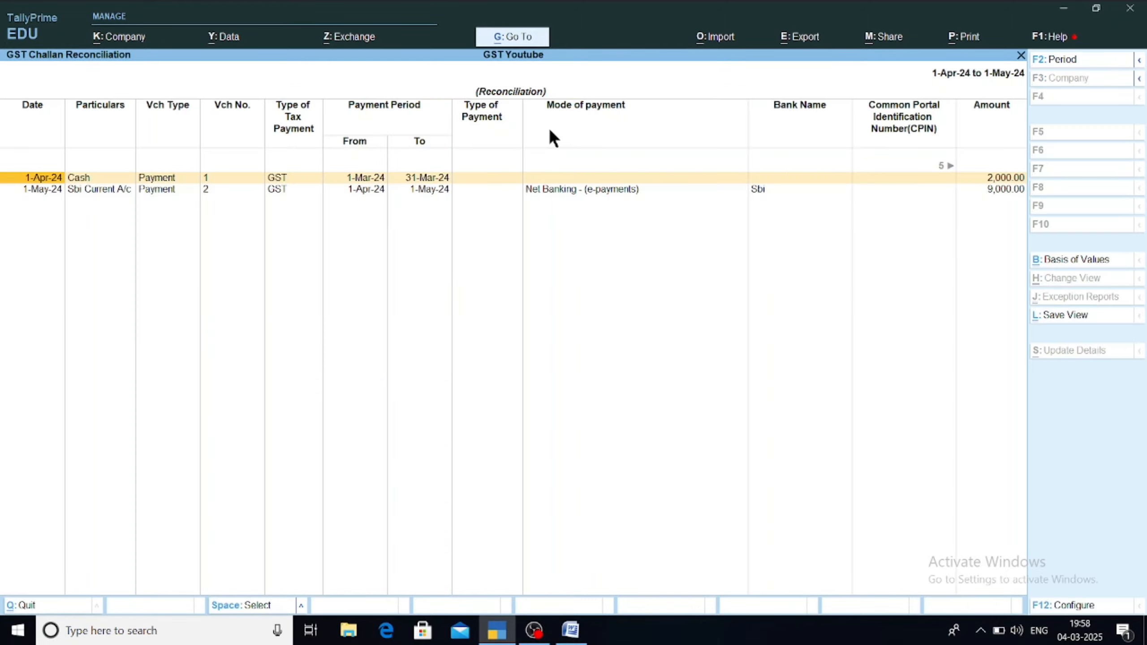
Try updating the 1-Apr-24 Cash payment's challan details with the period 1-Apr-24 to 1-May-24, discard the entry and deselect the payment.
key("space")
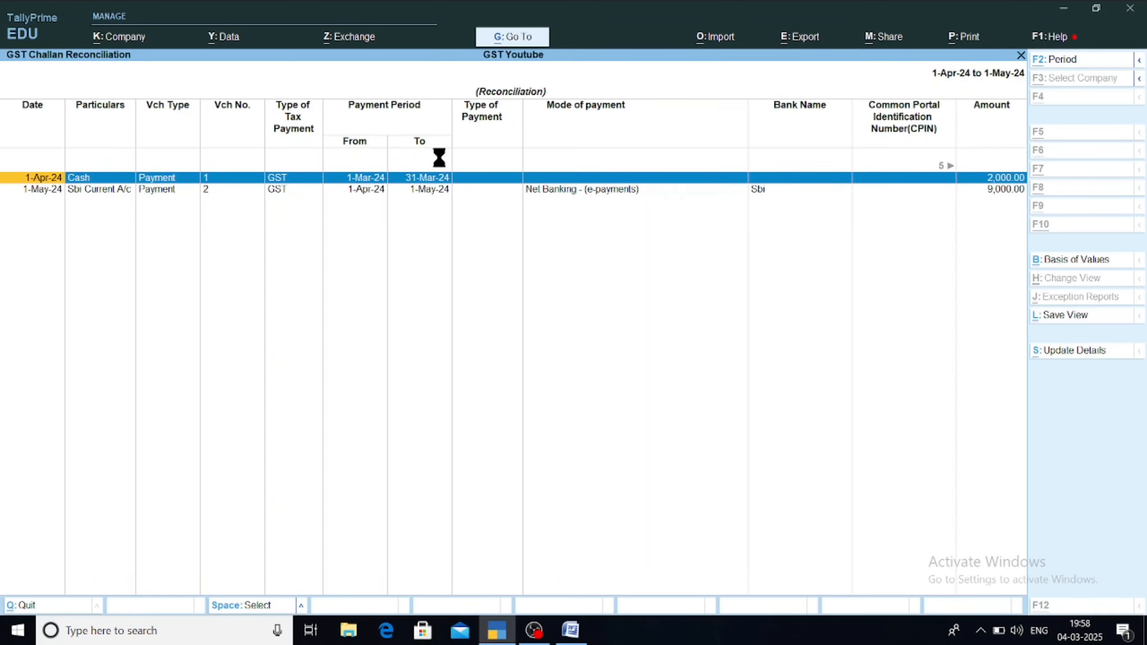
key("alt+s")
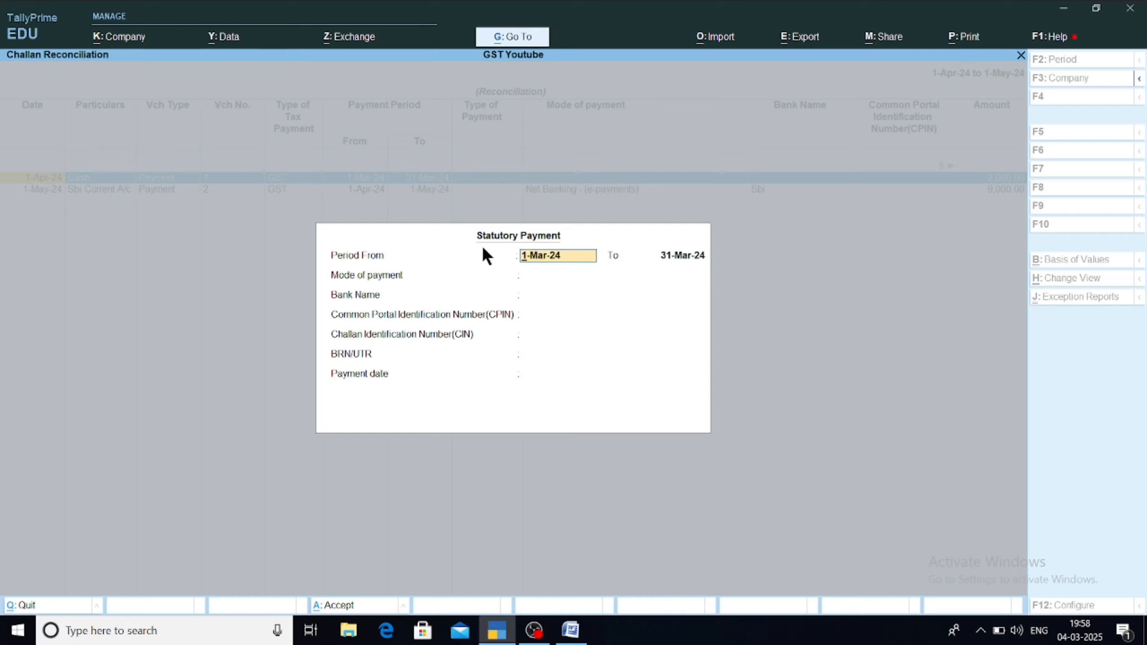
type("1-4")
key("Return")
type("1")
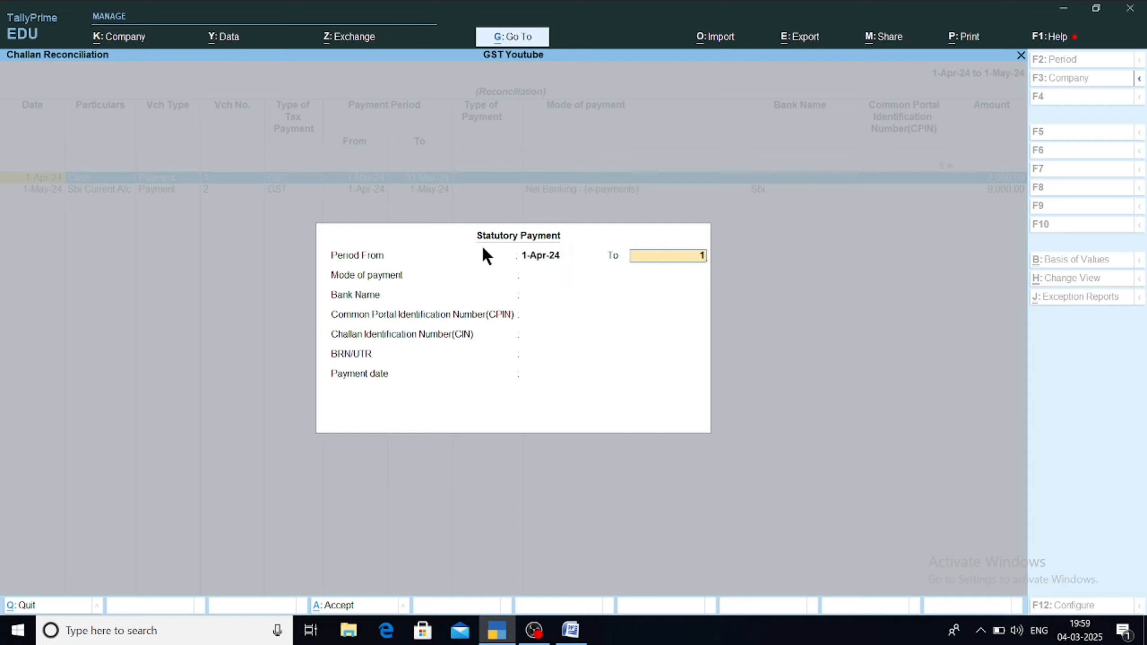
type("-5")
key("Return")
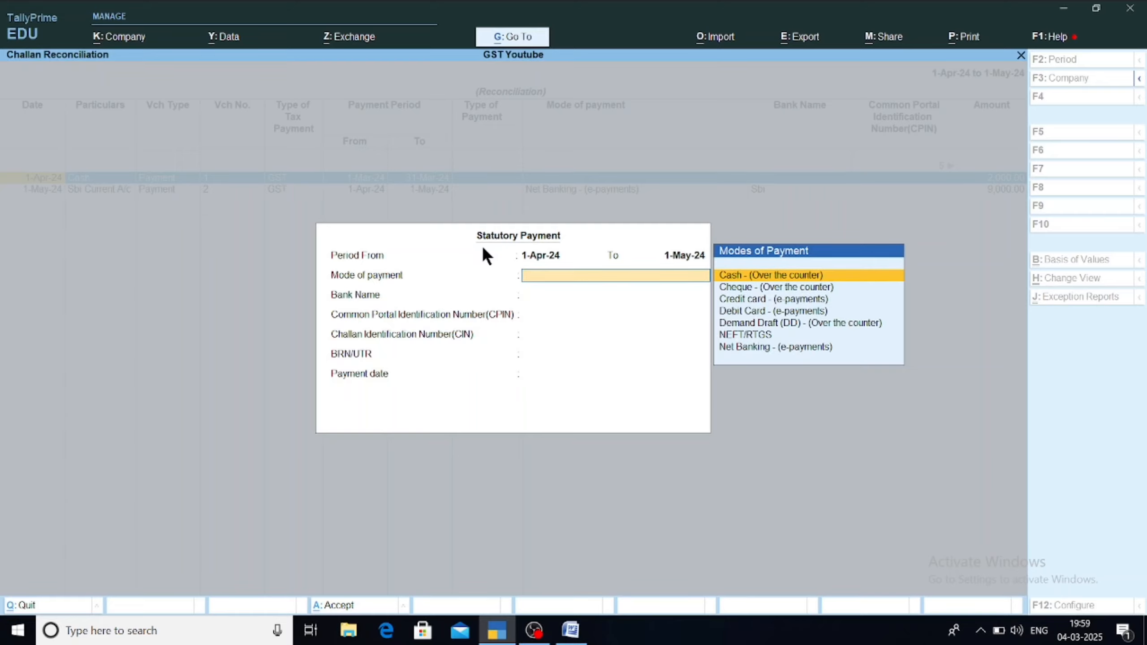
key("Escape")
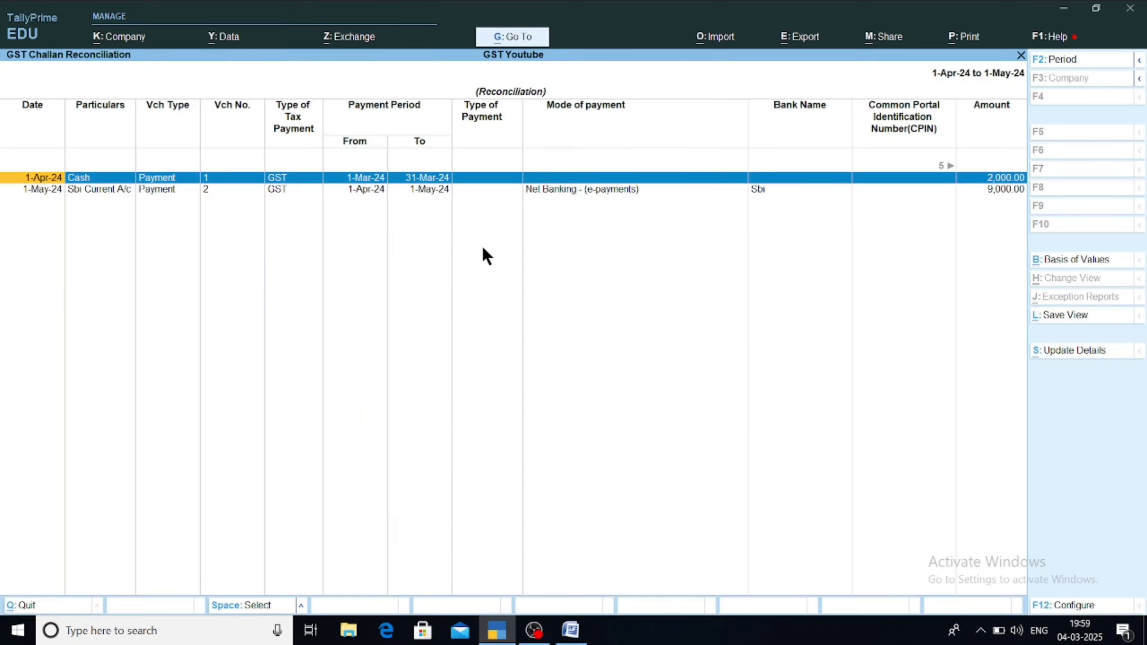
key("space")
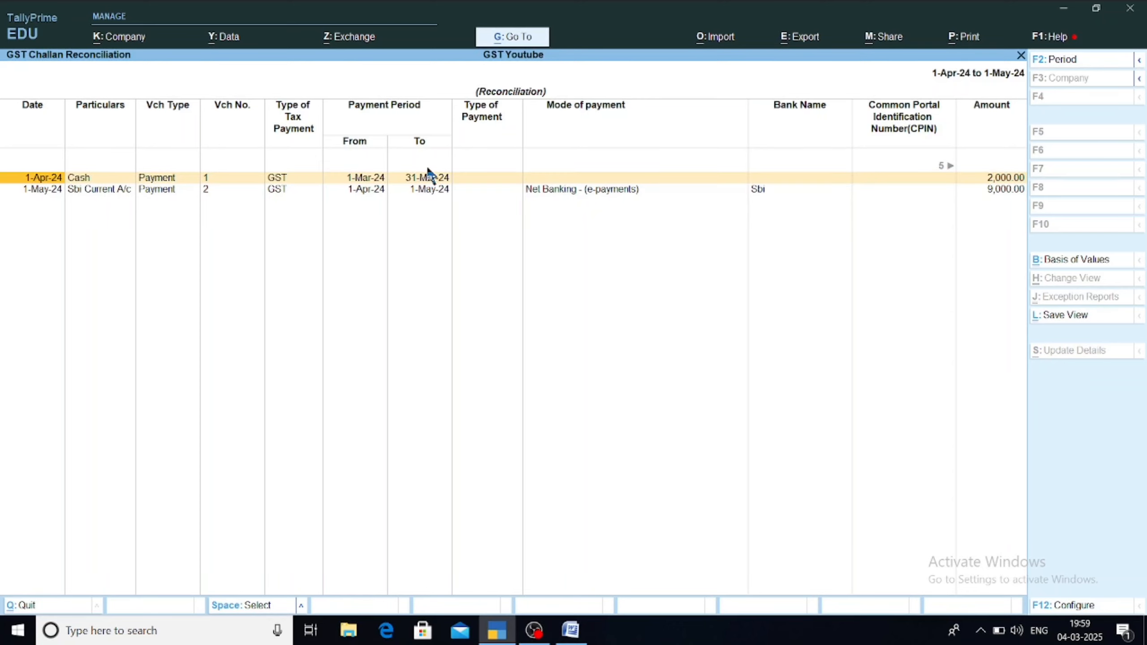
Switch to the Word document containing the notes on the GST topics.
key("alt+Tab")
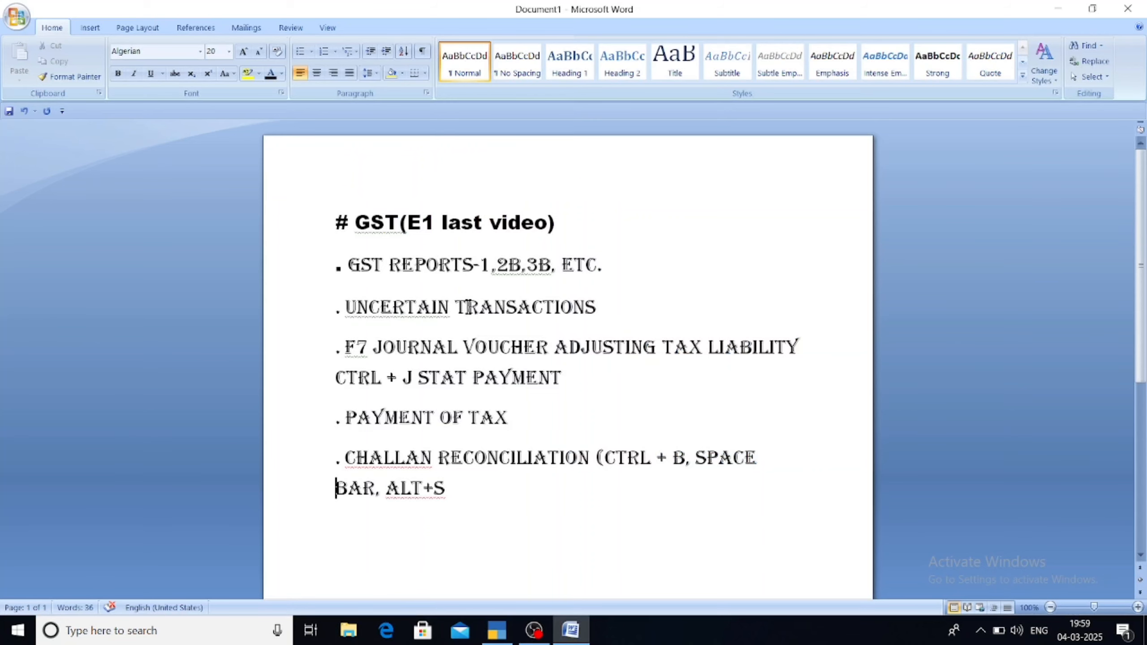